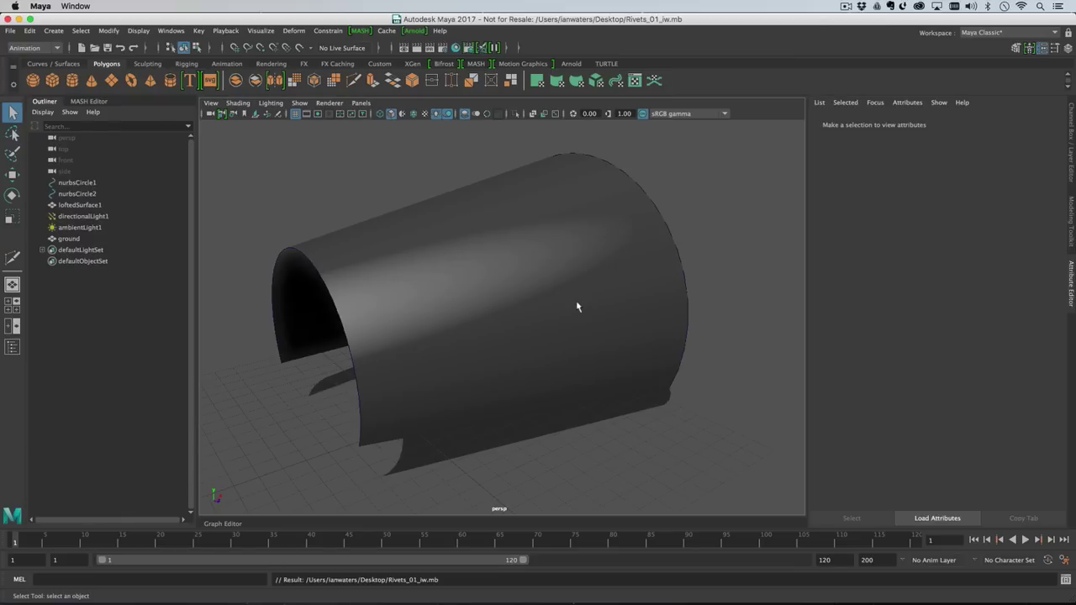
# Select the lofted half-cylinder surface and examine its wireframe and border edges from several angles.
pyautogui.click(577, 307)
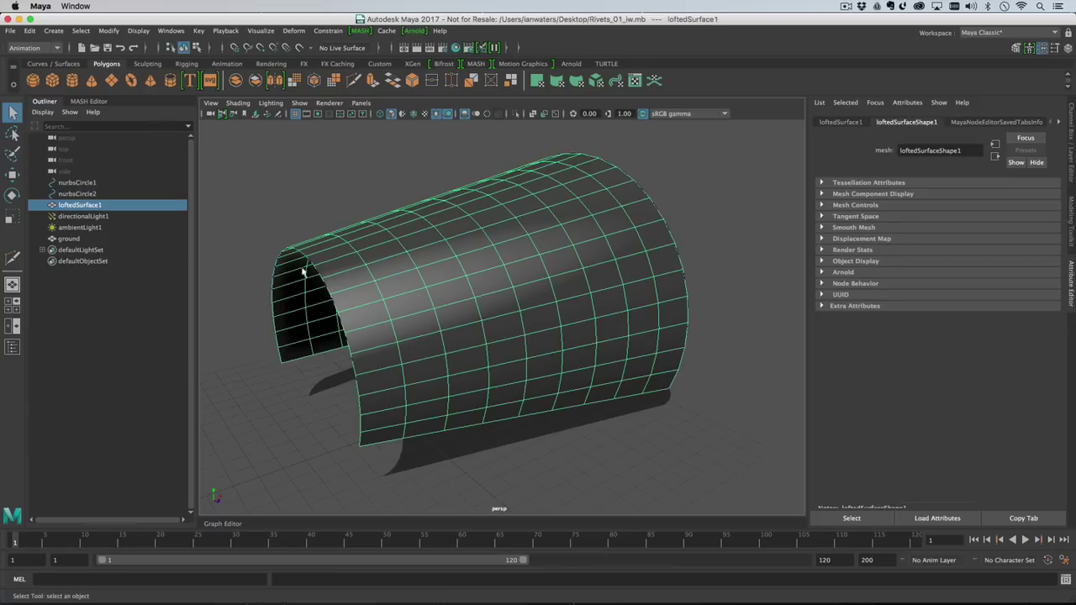
pyautogui.click(241, 221)
pyautogui.moveTo(99, 183); pyautogui.dragTo(102, 195)
pyautogui.keyDown('alt'); pyautogui.moveTo(420, 286); pyautogui.dragTo(383, 280); pyautogui.keyUp('alt')
pyautogui.keyDown('alt'); pyautogui.moveTo(308, 291); pyautogui.dragTo(365, 288); pyautogui.keyUp('alt')
pyautogui.click(439, 255)
pyautogui.keyDown('alt'); pyautogui.moveTo(440, 258); pyautogui.dragTo(480, 303); pyautogui.keyUp('alt')
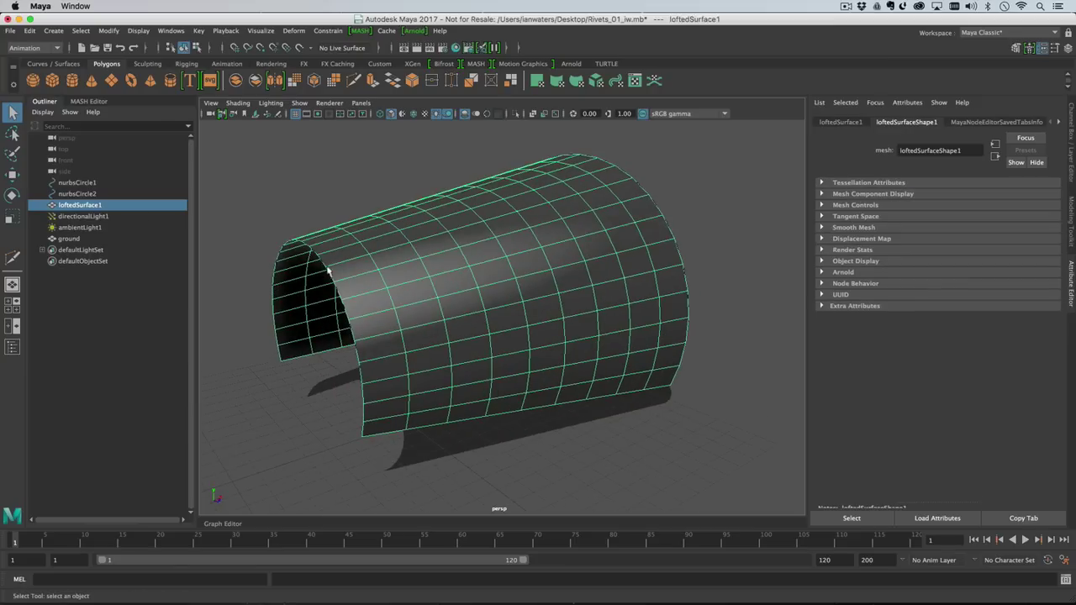
pyautogui.click(273, 225)
pyautogui.click(423, 271)
pyautogui.keyDown('alt'); pyautogui.moveTo(423, 272); pyautogui.dragTo(436, 290); pyautogui.keyUp('alt')
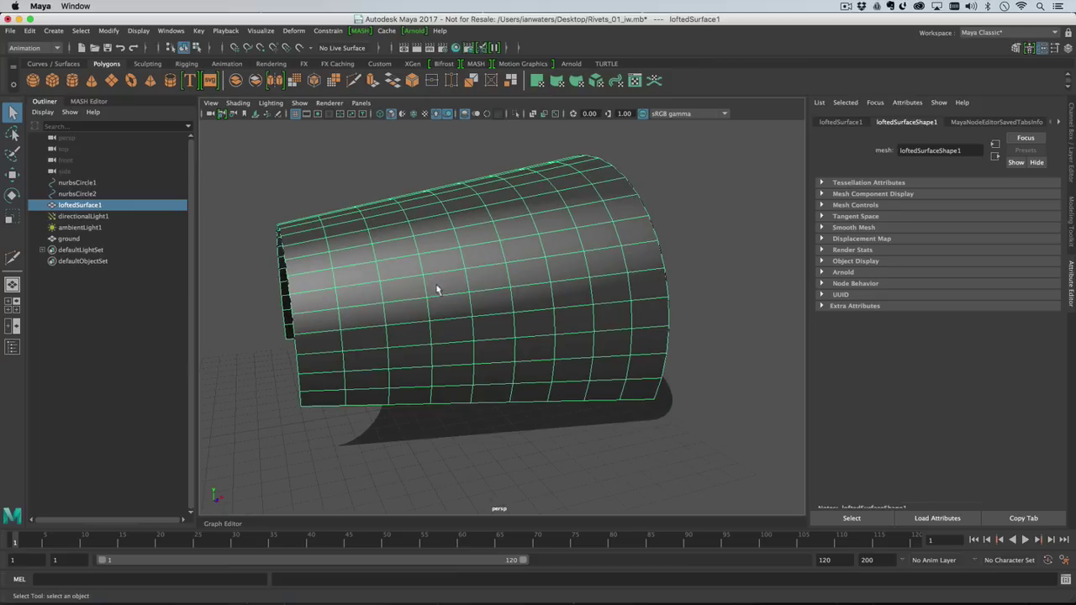
# Insert edge loops with Multi-Cut just inside the surface's two lower borders and both curved ends.
pyautogui.click(1069, 234)
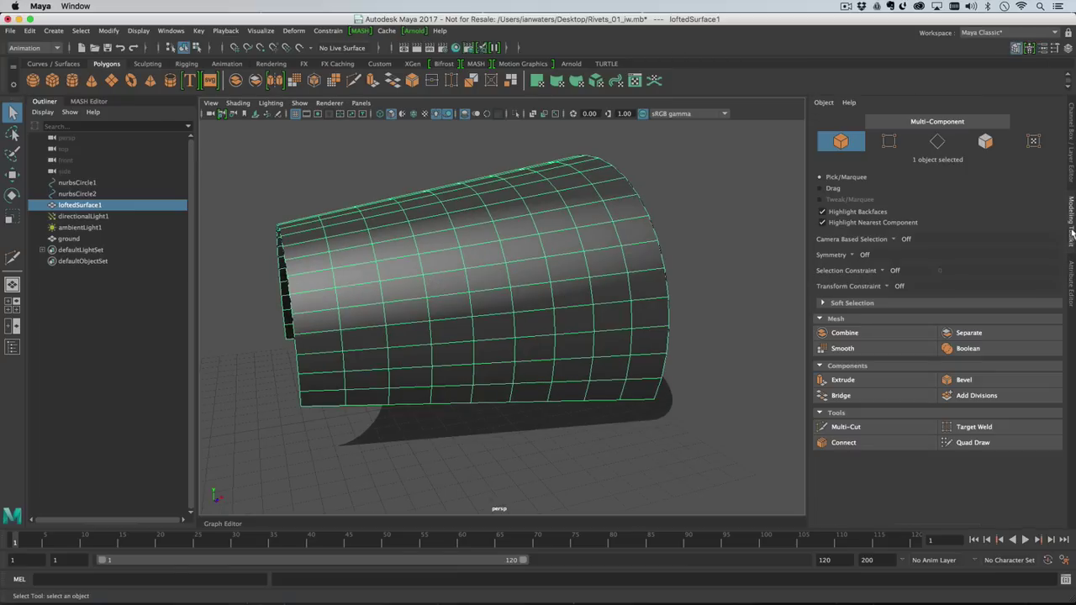
pyautogui.click(849, 427)
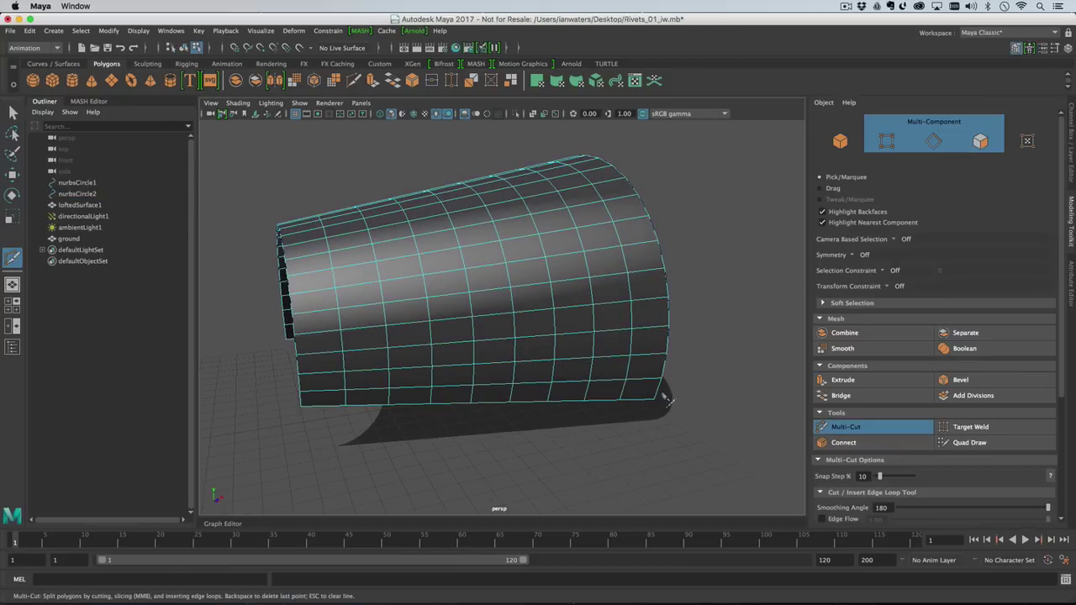
pyautogui.moveTo(432, 372)
pyautogui.keyDown('alt'); pyautogui.mouseDown()
pyautogui.moveTo(473, 355)
pyautogui.moveTo(433, 368)
pyautogui.mouseUp(); pyautogui.keyUp('alt')
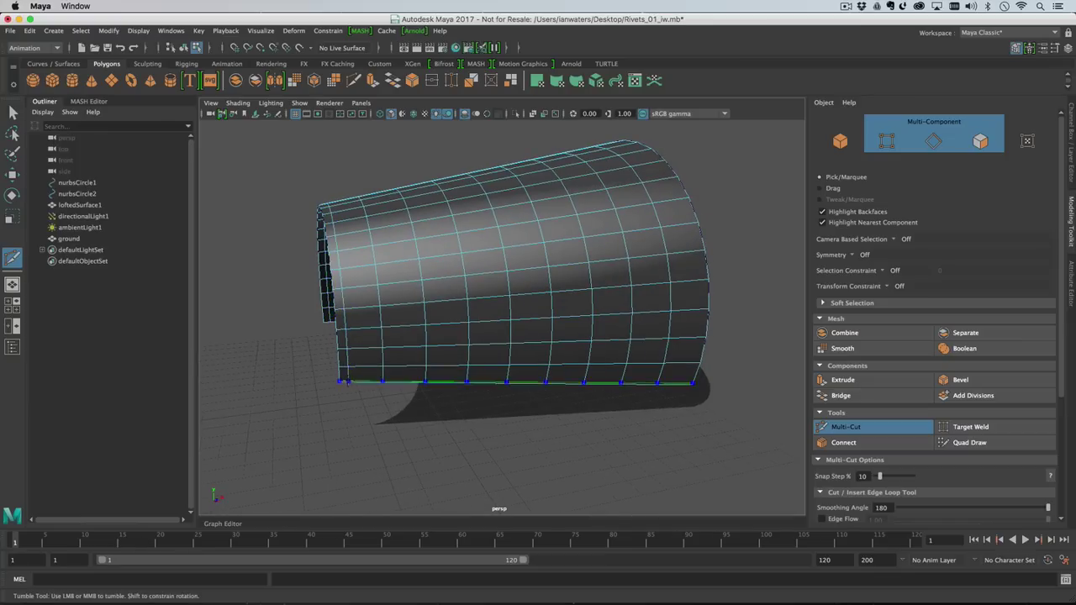
pyautogui.keyDown('alt'); pyautogui.moveTo(338, 223); pyautogui.dragTo(380, 345); pyautogui.keyUp('alt')
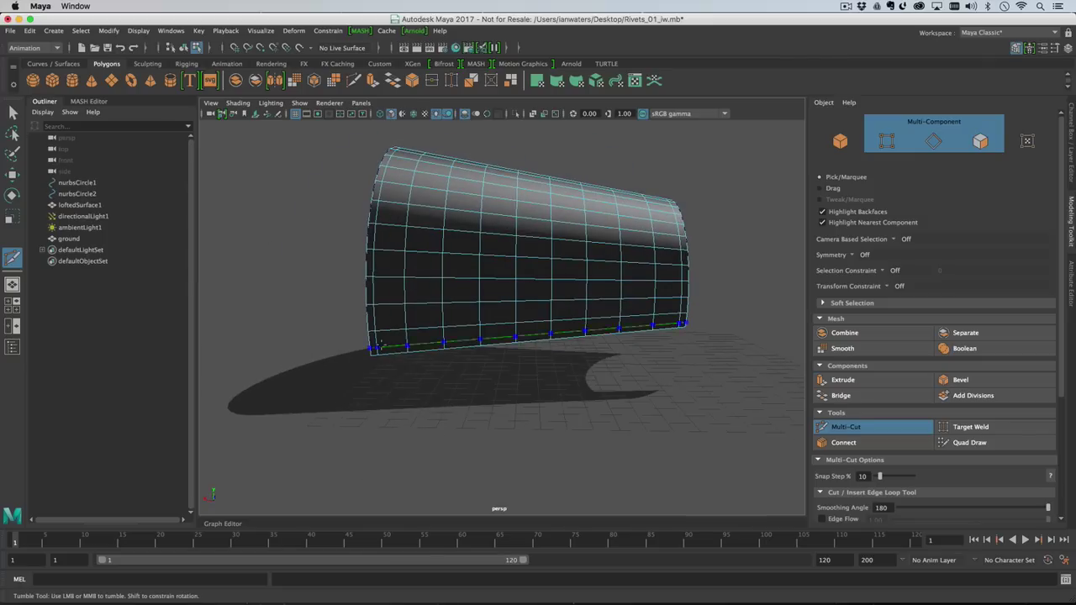
pyautogui.press('w')
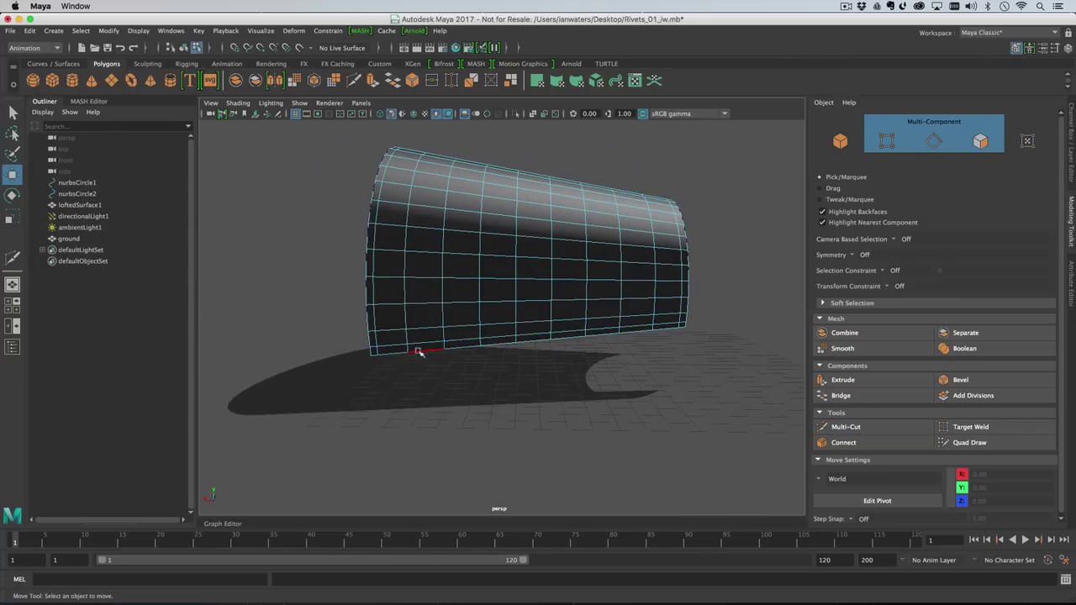
# Select the inset edge loops along both curved ends and both lower sides of the surface in edge mode.
pyautogui.moveTo(376, 271)
pyautogui.mouseDown(button='right')
pyautogui.moveTo(368, 284)
pyautogui.moveTo(372, 253)
pyautogui.mouseUp(button='right')
pyautogui.doubleClick(373, 293)
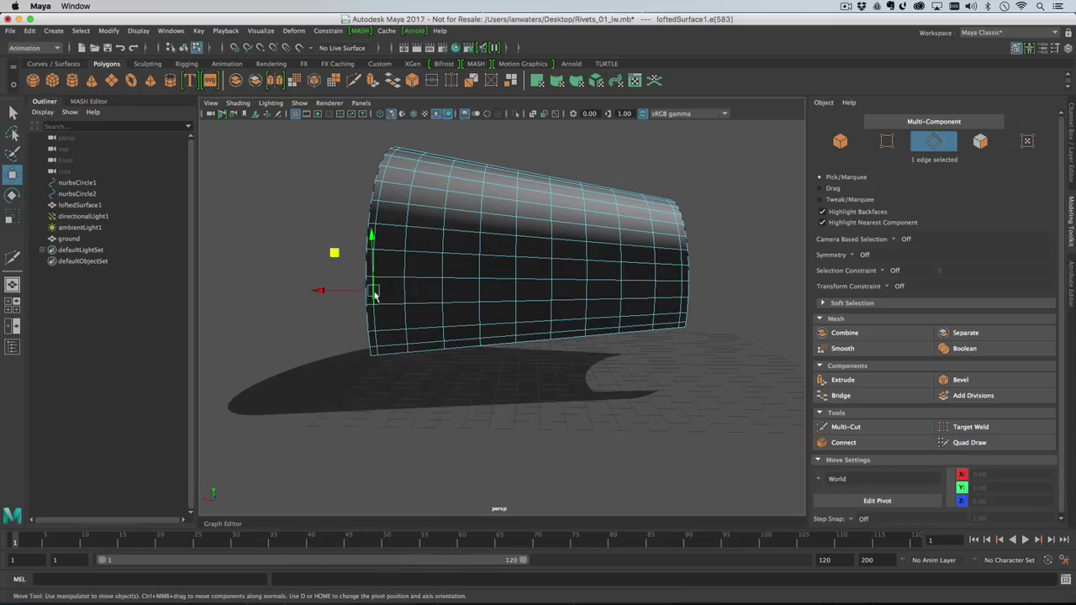
pyautogui.keyDown('shift'); pyautogui.doubleClick(390, 345); pyautogui.keyUp('shift')
pyautogui.keyDown('alt'); pyautogui.moveTo(684, 367); pyautogui.dragTo(560, 388); pyautogui.keyUp('alt')
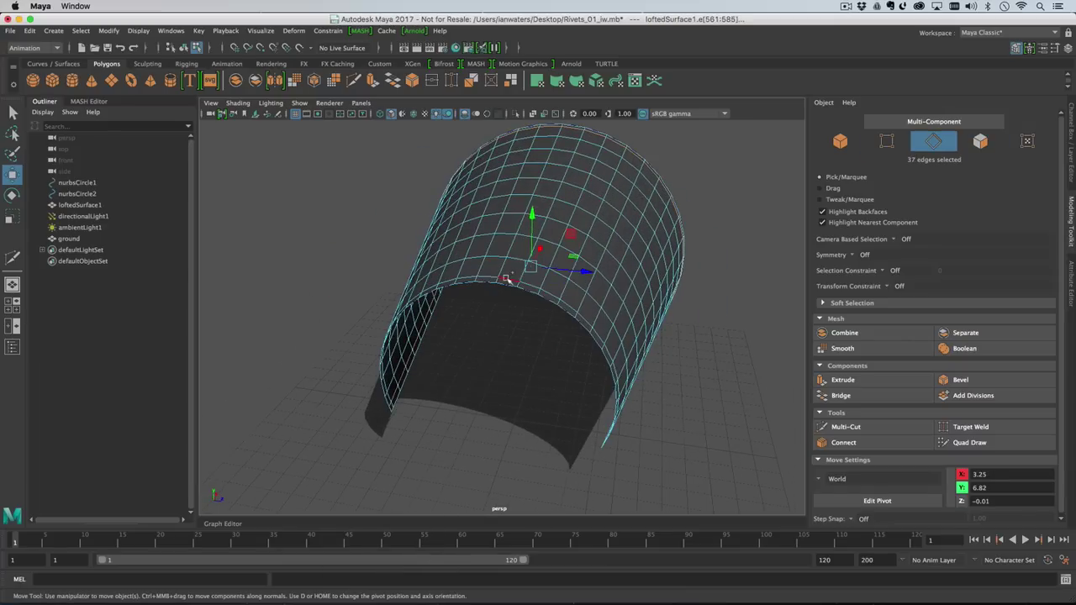
pyautogui.keyDown('shift'); pyautogui.doubleClick(507, 279); pyautogui.keyUp('shift')
pyautogui.keyDown('shift'); pyautogui.doubleClick(619, 350); pyautogui.keyUp('shift')
pyautogui.keyDown('alt'); pyautogui.moveTo(619, 350); pyautogui.dragTo(505, 339); pyautogui.keyUp('alt')
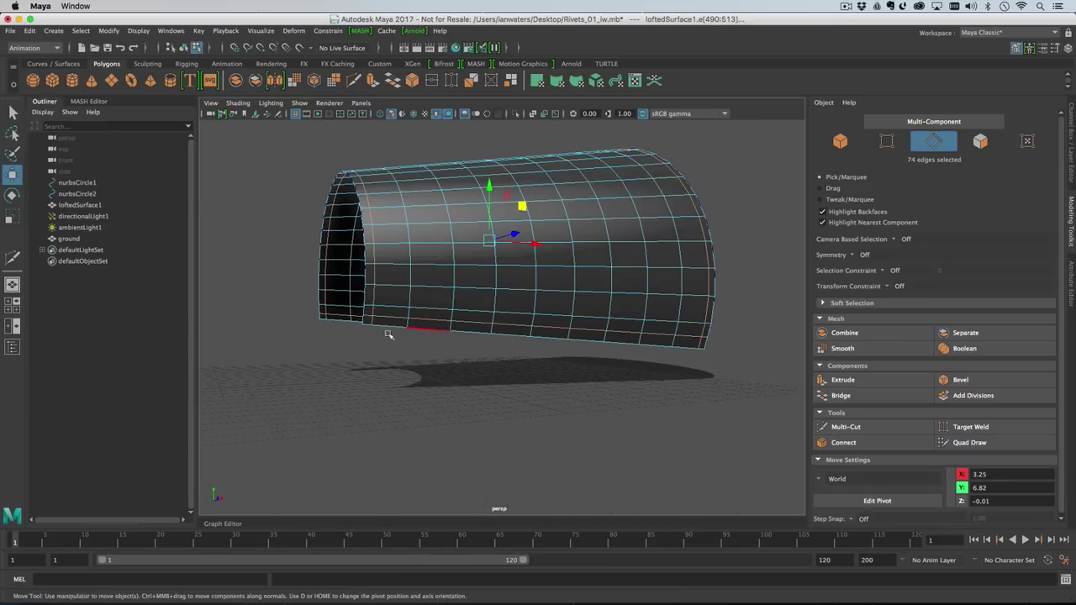
# Deselect the short edges running past the loop intersections at the corners, keeping one closed rectangular edge loop selected.
pyautogui.keyDown('alt'); pyautogui.moveTo(382, 336); pyautogui.dragTo(358, 353); pyautogui.keyUp('alt')
pyautogui.moveTo(305, 310)
pyautogui.keyDown('ctrl'); pyautogui.mouseDown()
pyautogui.moveTo(327, 333)
pyautogui.moveTo(315, 319)
pyautogui.mouseUp(); pyautogui.keyUp('ctrl')
pyautogui.keyDown('alt'); pyautogui.moveTo(621, 396); pyautogui.dragTo(434, 367); pyautogui.keyUp('alt')
pyautogui.keyDown('ctrl'); pyautogui.moveTo(345, 327); pyautogui.dragTo(370, 253); pyautogui.keyUp('ctrl')
# Convert the selected polygon edges to a curve with Best guess form and 1 Linear degree.
pyautogui.click(107, 30)
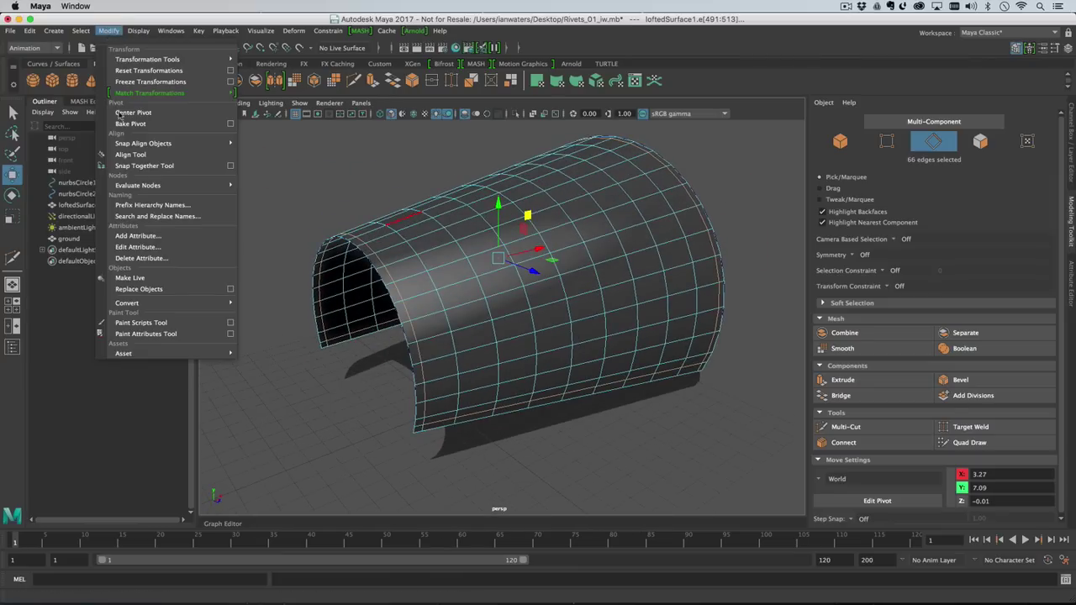
pyautogui.moveTo(169, 304)
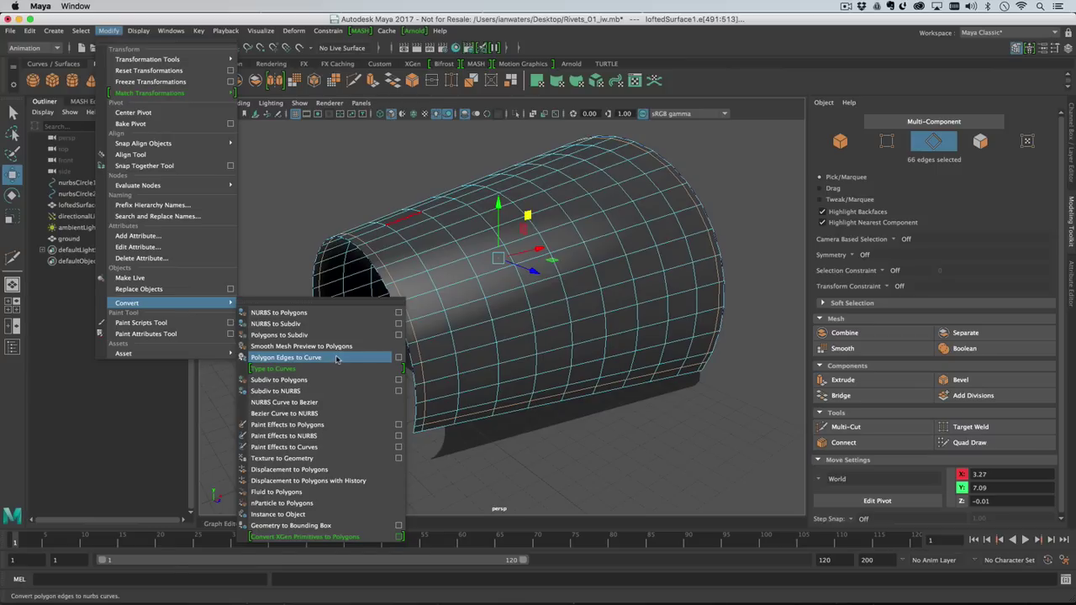
pyautogui.click(399, 359)
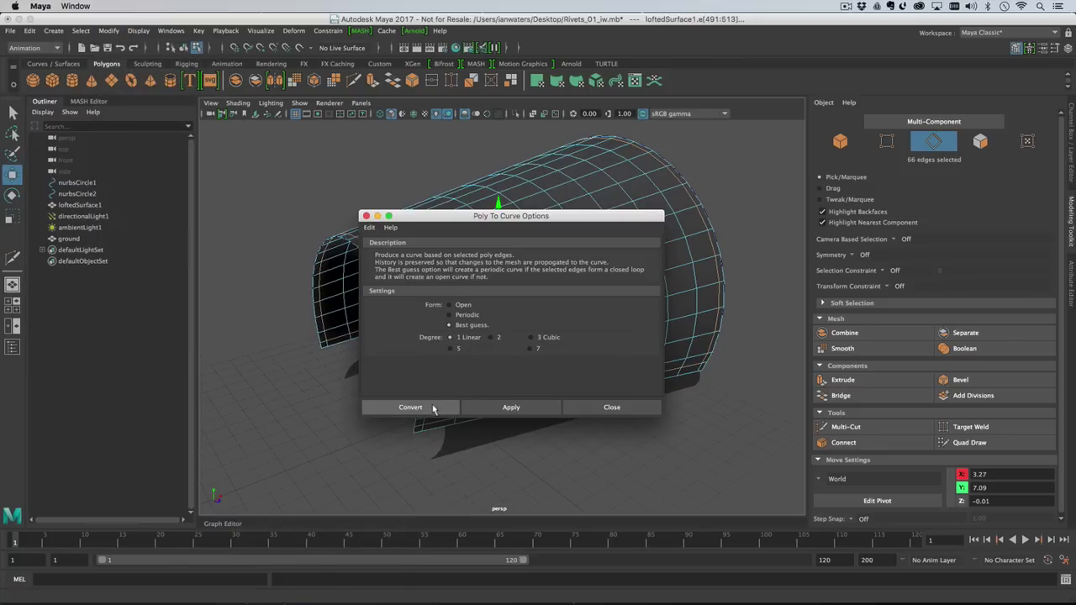
pyautogui.click(435, 405)
# Create a polygon sphere beside the surface at about X -7.72, Y 8.87 and delete its lower half in the front view.
pyautogui.keyDown('alt'); pyautogui.moveTo(435, 404); pyautogui.dragTo(292, 214); pyautogui.keyUp('alt')
pyautogui.click(33, 81)
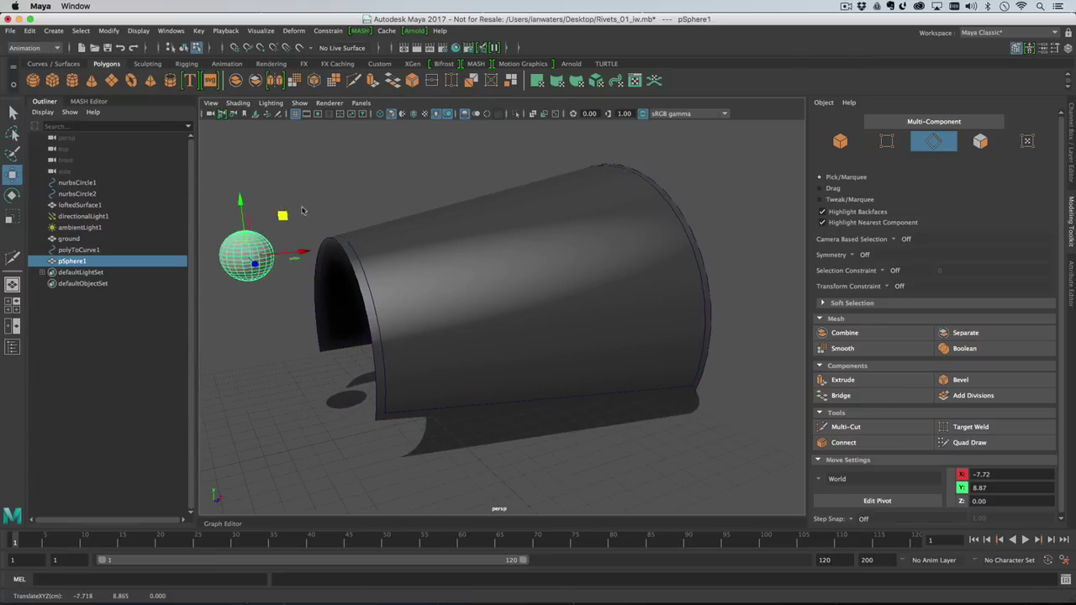
pyautogui.press('space')
pyautogui.press('space')
pyautogui.press('f')
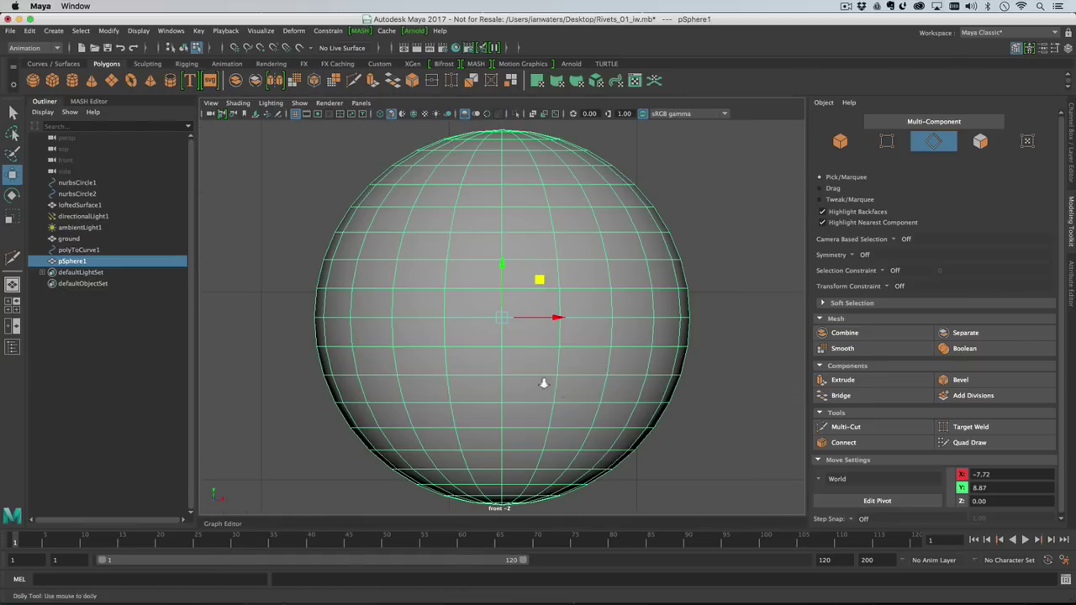
pyautogui.keyDown('alt'); pyautogui.moveTo(543, 383); pyautogui.dragTo(496, 354, button='right'); pyautogui.keyUp('alt')
pyautogui.moveTo(495, 271); pyautogui.dragTo(496, 302, button='right')
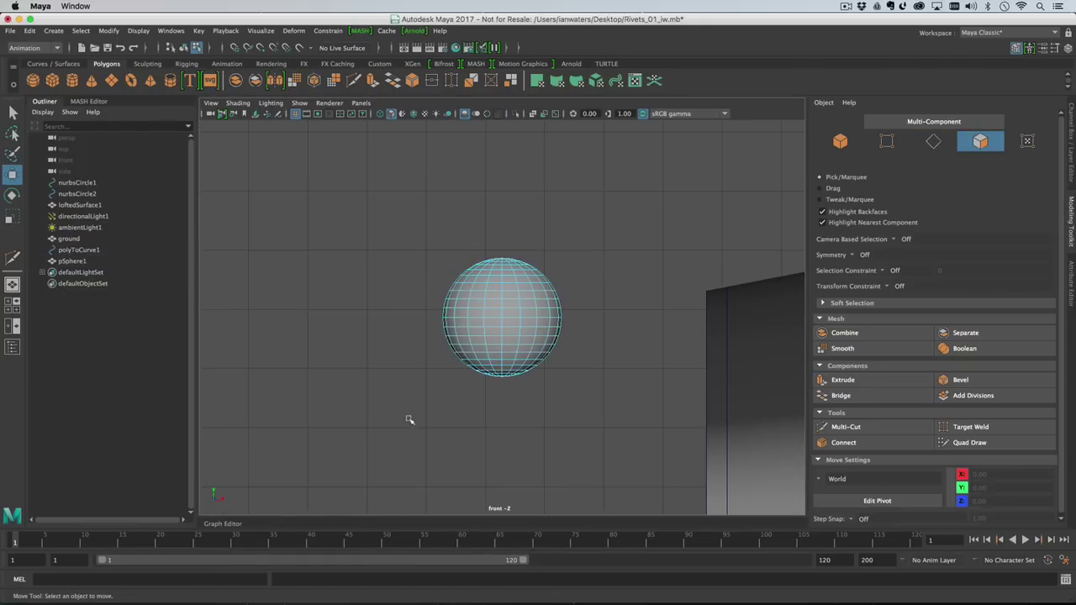
pyautogui.moveTo(407, 422); pyautogui.dragTo(596, 324)
pyautogui.press('Delete')
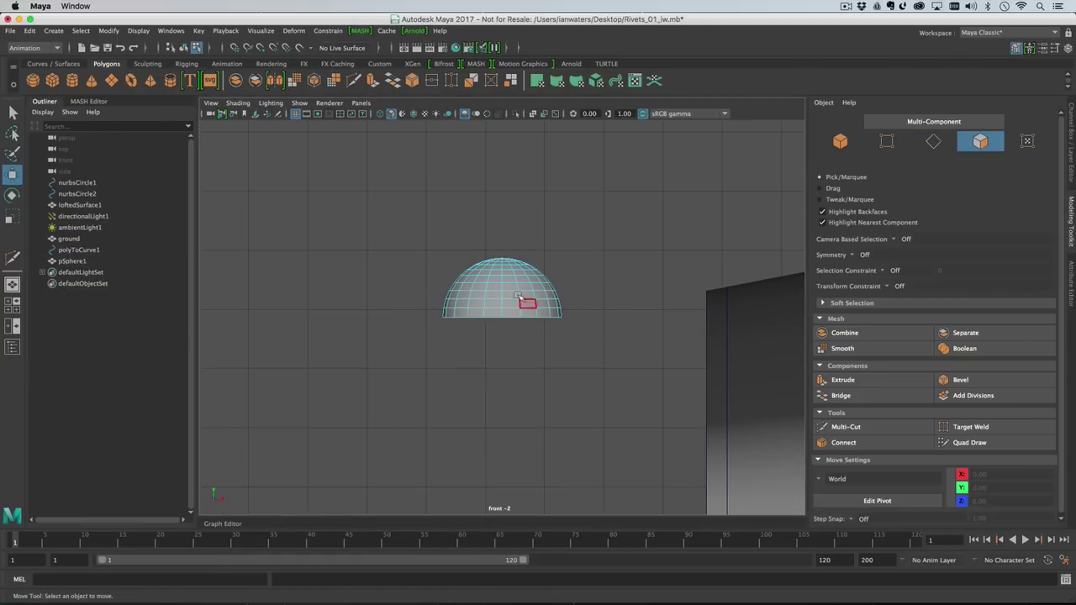
# Scale the half sphere to about 0.097, 0.045, 0.097 to form a small flat rivet and assign it the phongE1 material.
pyautogui.moveTo(510, 269); pyautogui.dragTo(525, 266, button='right')
pyautogui.press('r')
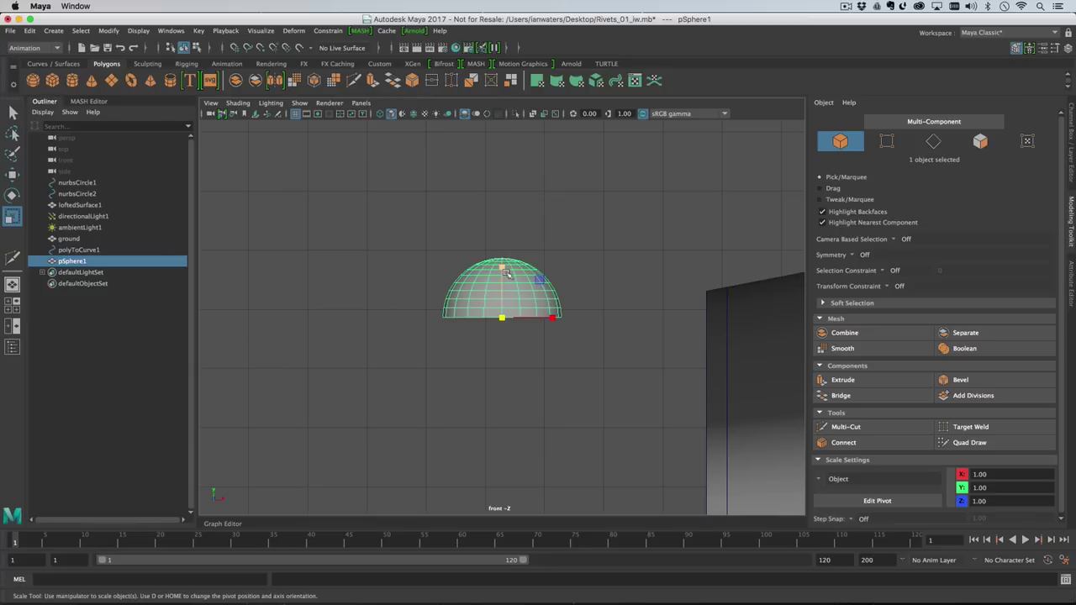
pyautogui.moveTo(502, 267); pyautogui.dragTo(427, 320)
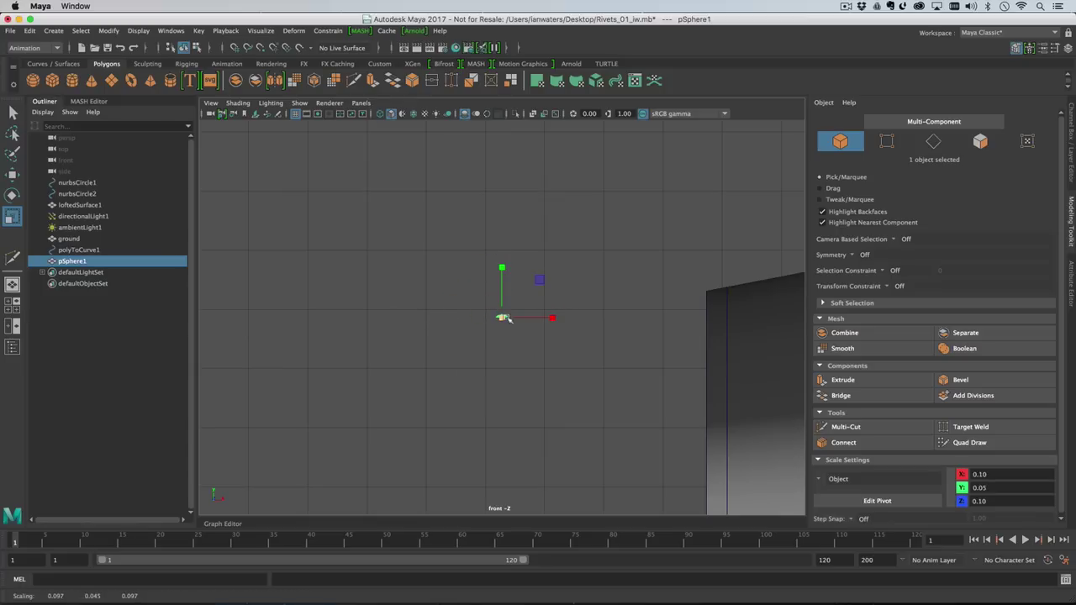
pyautogui.moveTo(502, 318); pyautogui.dragTo(589, 581, button='right')
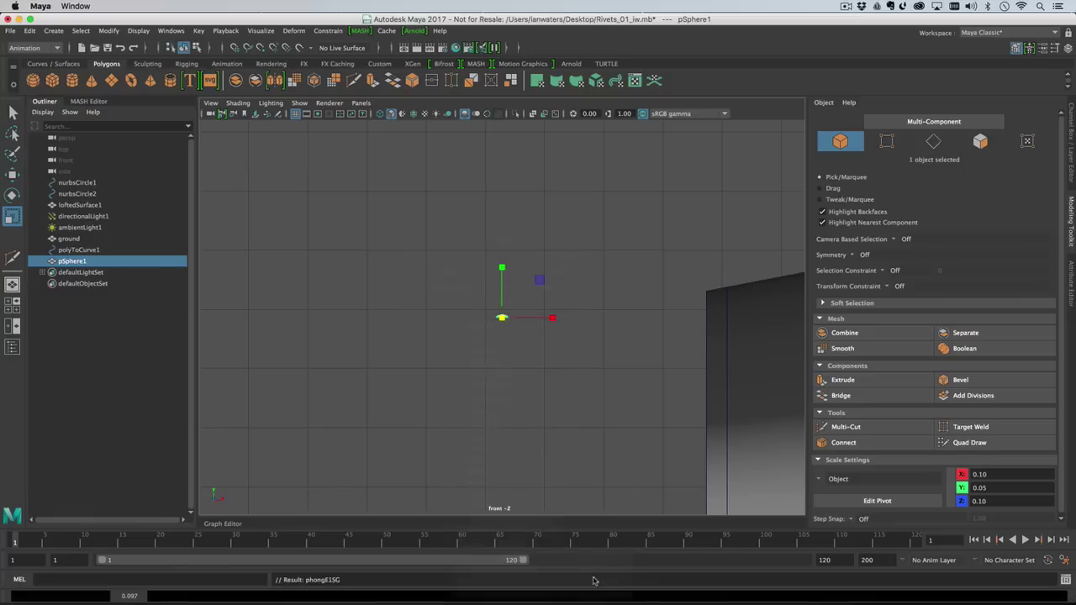
# Create a MASH network from the rivet half sphere in the perspective view.
pyautogui.press('space')
pyautogui.press('space')
pyautogui.keyDown('alt'); pyautogui.moveTo(479, 276); pyautogui.dragTo(443, 288); pyautogui.keyUp('alt')
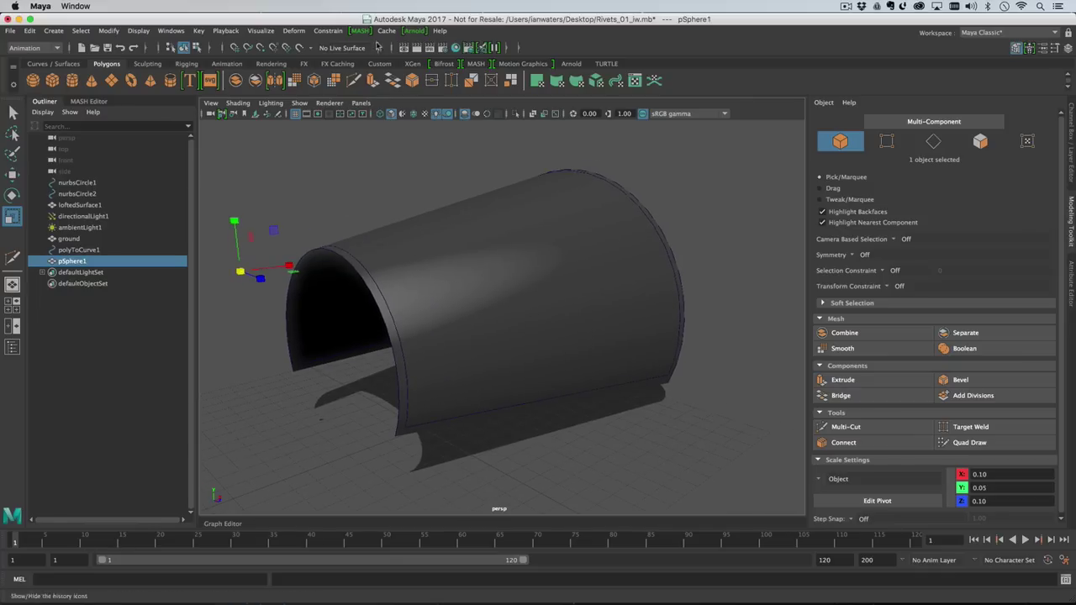
pyautogui.click(359, 30)
pyautogui.click(395, 48)
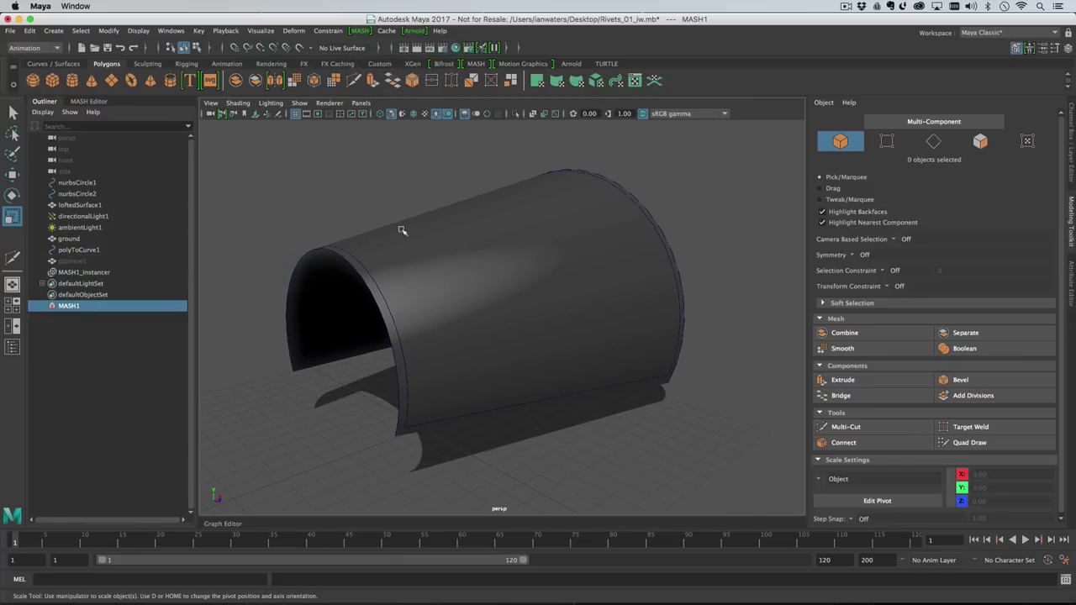
# Set the MASH Distribute node's linear Distance X to 0.
pyautogui.keyDown('alt'); pyautogui.moveTo(399, 297); pyautogui.dragTo(531, 353); pyautogui.keyUp('alt')
pyautogui.keyDown('alt'); pyautogui.moveTo(530, 353); pyautogui.dragTo(586, 410, button='right'); pyautogui.keyUp('alt')
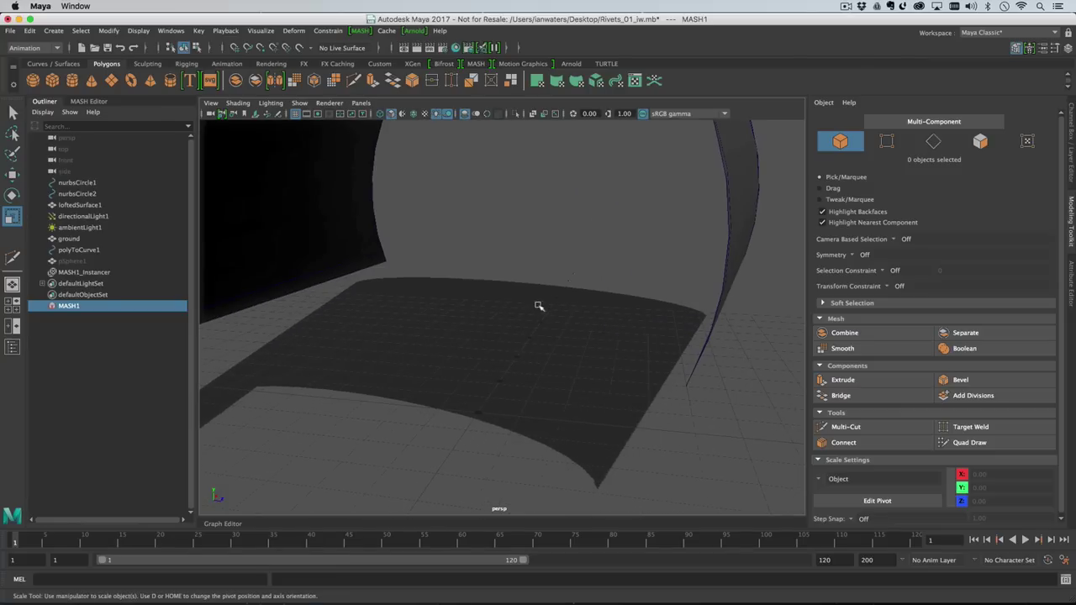
pyautogui.keyDown('alt'); pyautogui.moveTo(539, 306); pyautogui.dragTo(463, 307, button='right'); pyautogui.keyUp('alt')
pyautogui.keyDown('alt'); pyautogui.moveTo(463, 308); pyautogui.dragTo(505, 346); pyautogui.keyUp('alt')
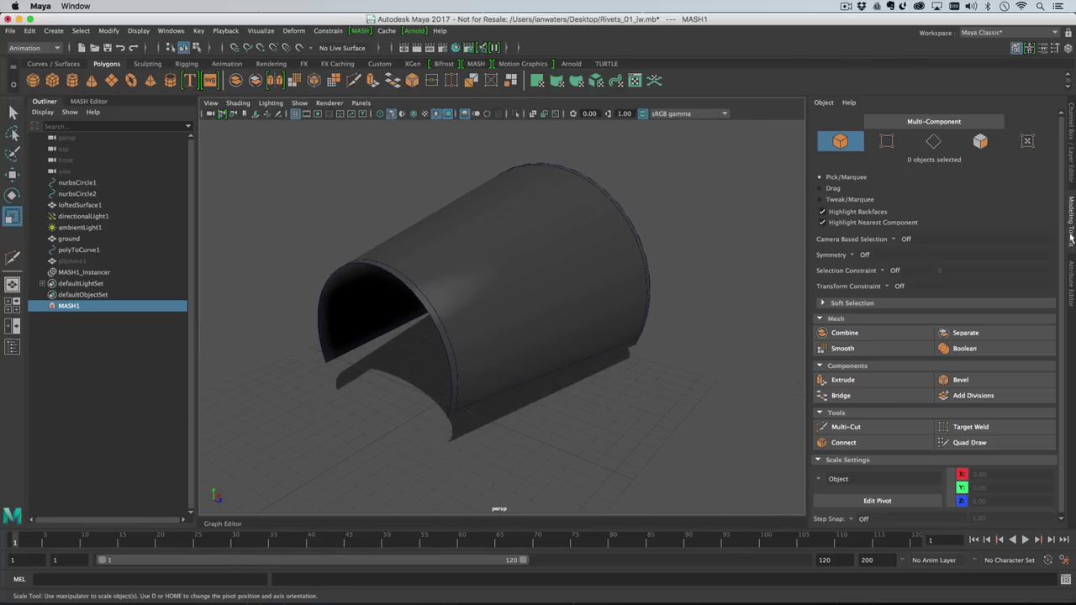
pyautogui.click(1070, 267)
pyautogui.click(897, 120)
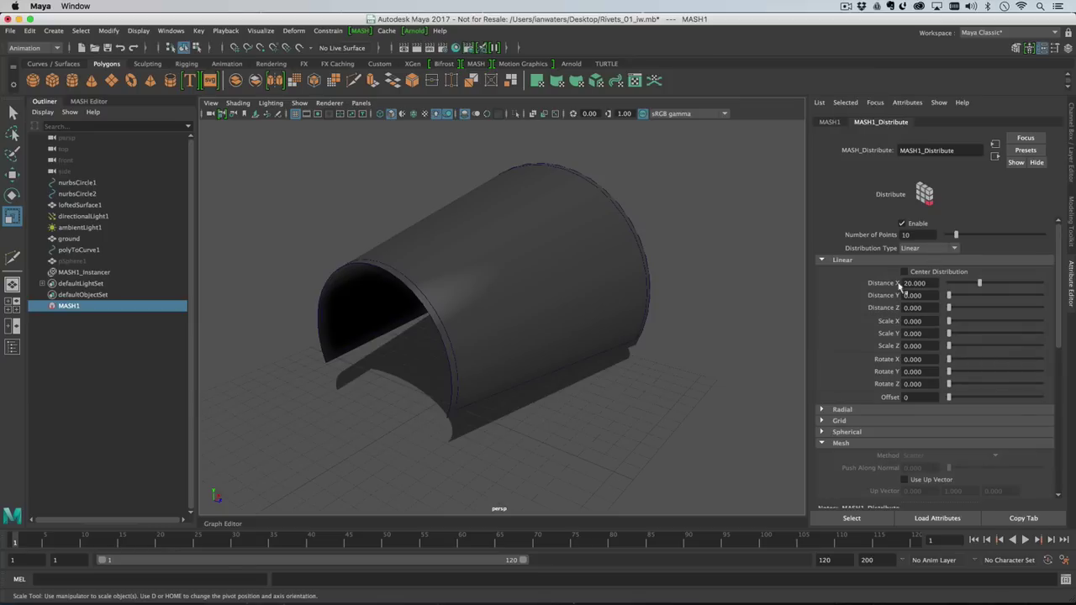
pyautogui.doubleClick(922, 283)
pyautogui.write('0')
pyautogui.press('Return')
pyautogui.keyDown('alt'); pyautogui.moveTo(500, 328); pyautogui.dragTo(522, 324); pyautogui.keyUp('alt')
# Add a Curve node to the MASH network with polyToCurve1 as its input curve.
pyautogui.click(84, 251)
pyautogui.keyDown('alt'); pyautogui.moveTo(492, 232); pyautogui.dragTo(508, 225); pyautogui.keyUp('alt')
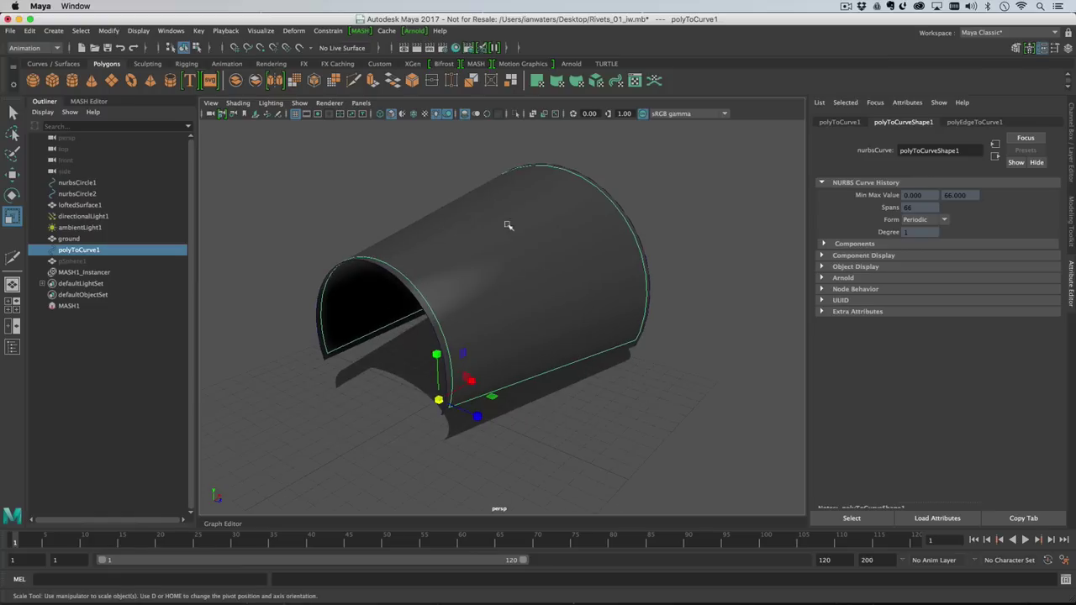
pyautogui.keyDown('ctrl'); pyautogui.click(74, 306); pyautogui.keyUp('ctrl')
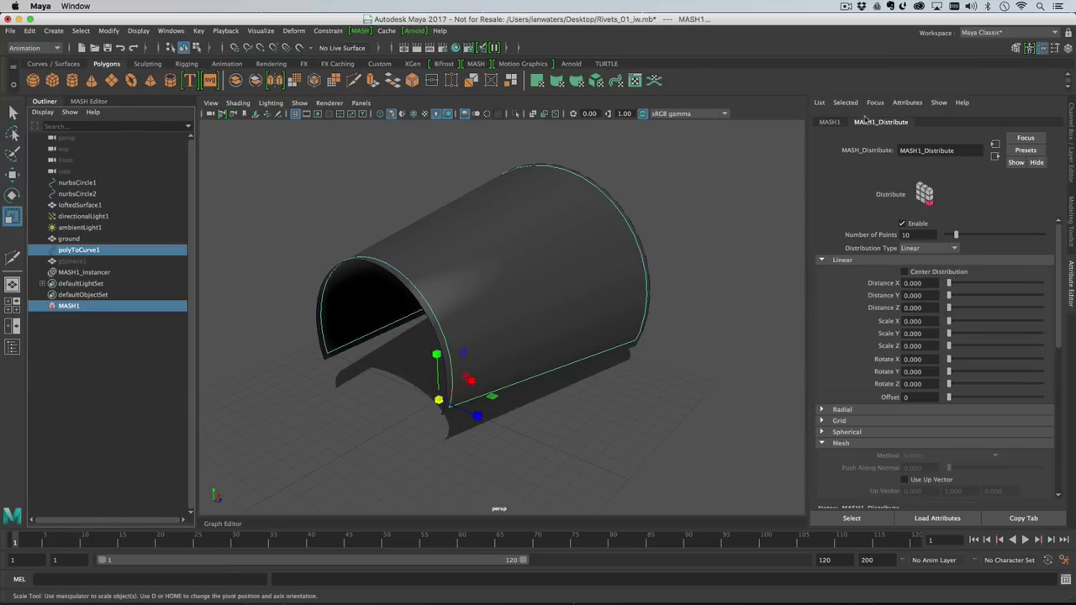
pyautogui.click(830, 122)
pyautogui.click(893, 267)
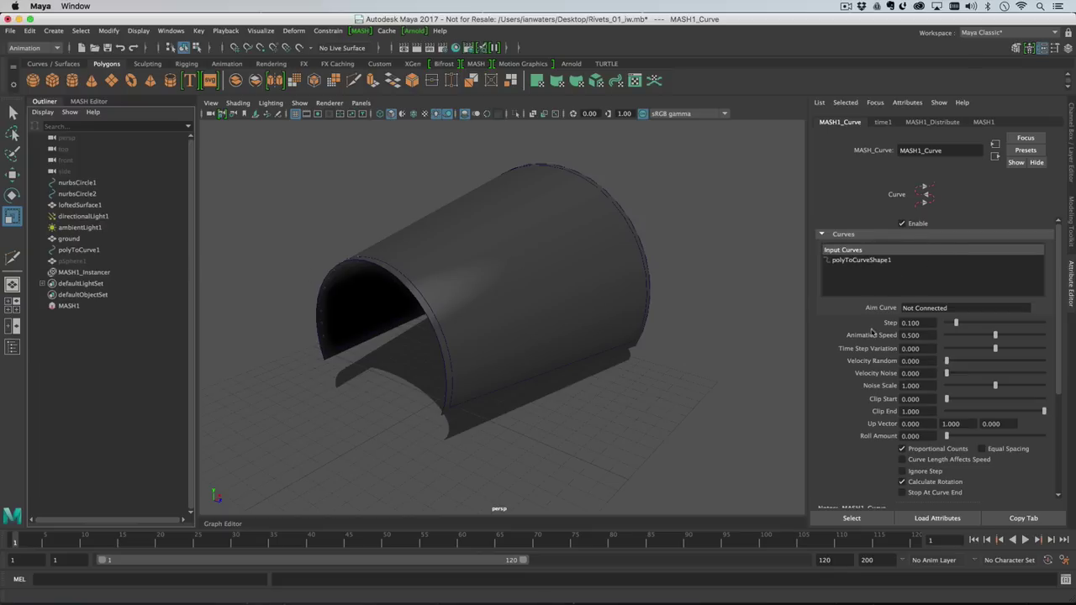
# Set the Curve node's Animation Speed to 0 and enable Ignore Step.
pyautogui.click(925, 336)
pyautogui.click(915, 473)
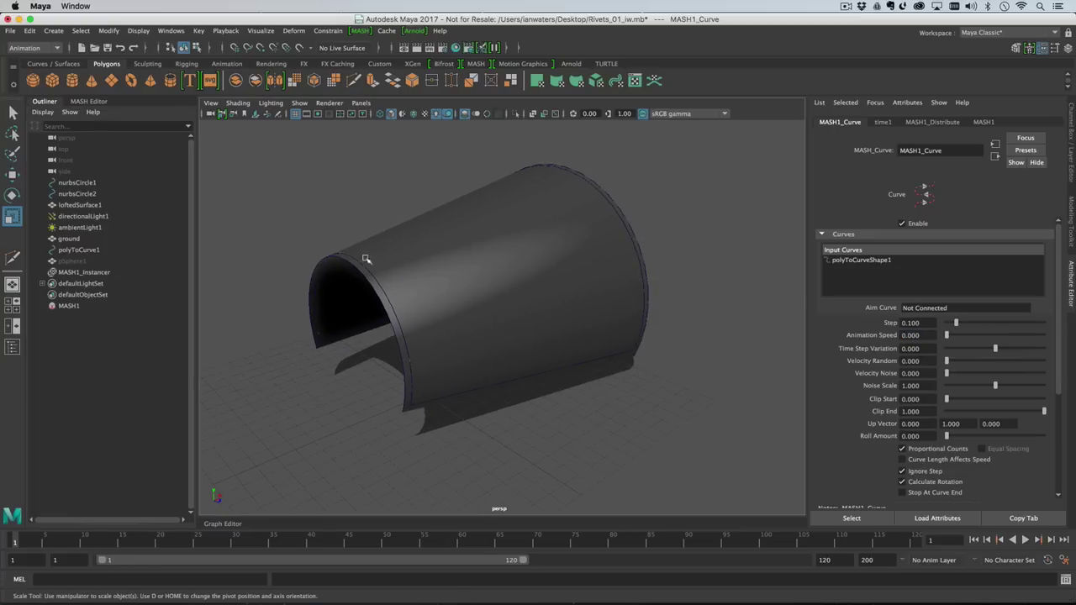
# Set the MASH Distribute node's number of points to 100.
pyautogui.click(930, 123)
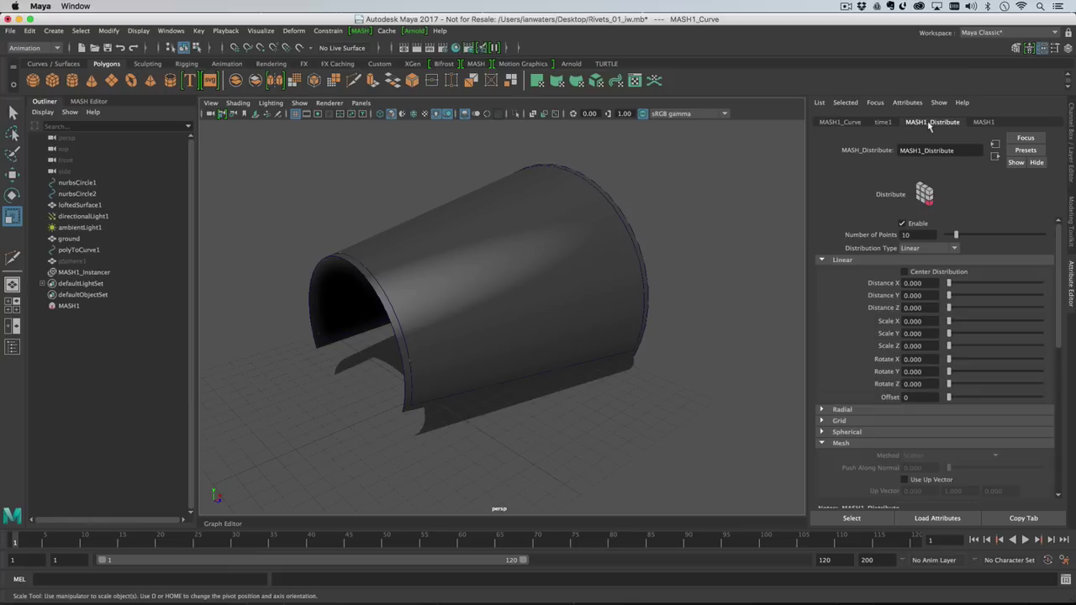
pyautogui.doubleClick(915, 235)
pyautogui.write('100')
pyautogui.press('Return')
pyautogui.keyDown('alt'); pyautogui.moveTo(538, 263); pyautogui.dragTo(634, 317, button='right'); pyautogui.keyUp('alt')
pyautogui.keyDown('alt'); pyautogui.moveTo(634, 317); pyautogui.dragTo(630, 310); pyautogui.keyUp('alt')
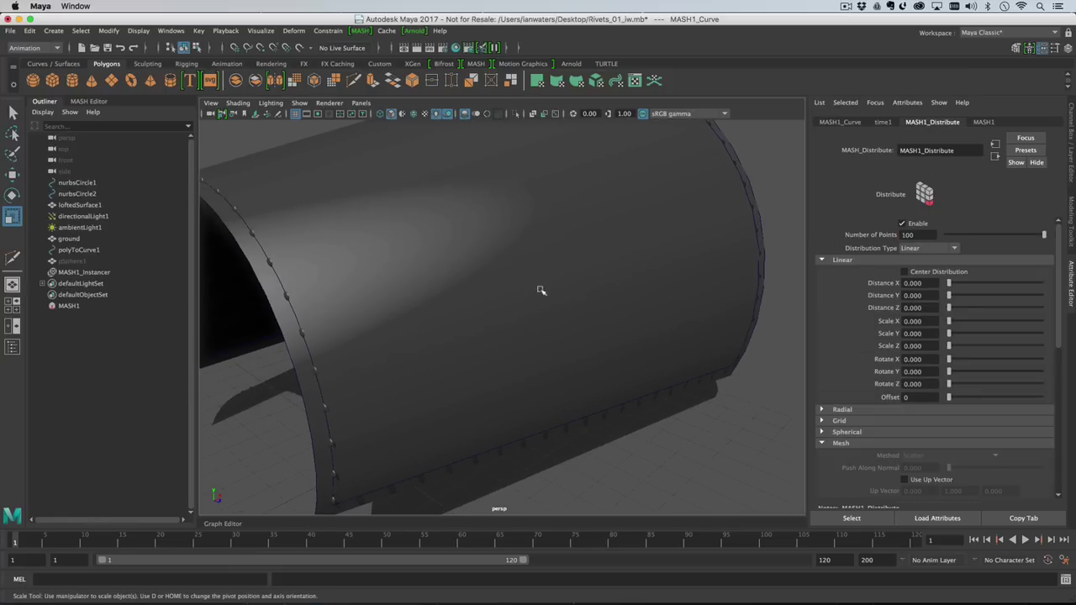
# Set the source half sphere's X rotation to -90 so the rivets face outward from the surface.
pyautogui.click(73, 261)
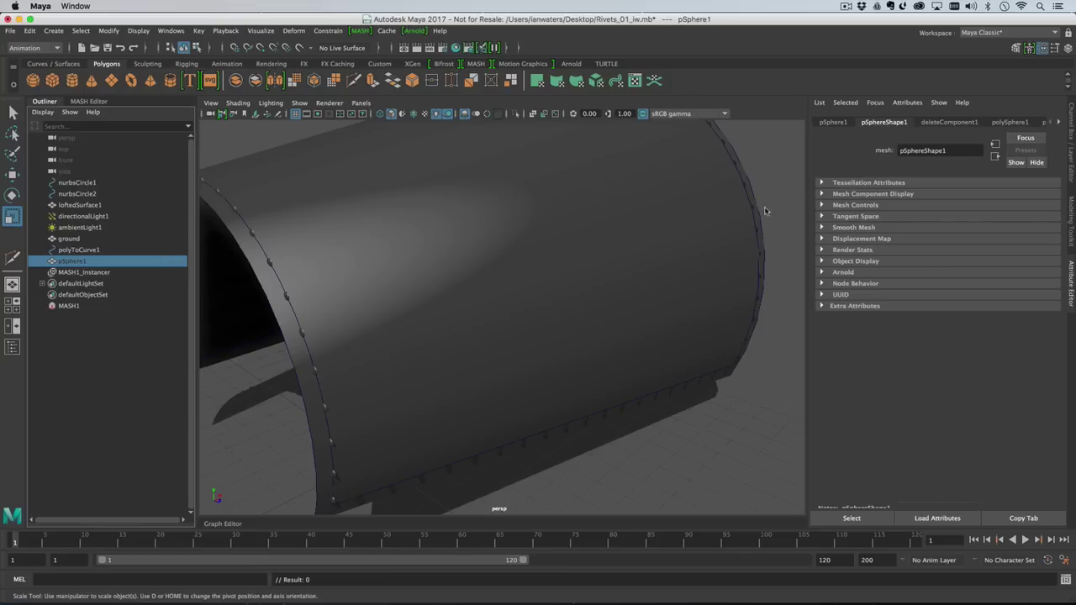
pyautogui.click(828, 124)
pyautogui.click(925, 209)
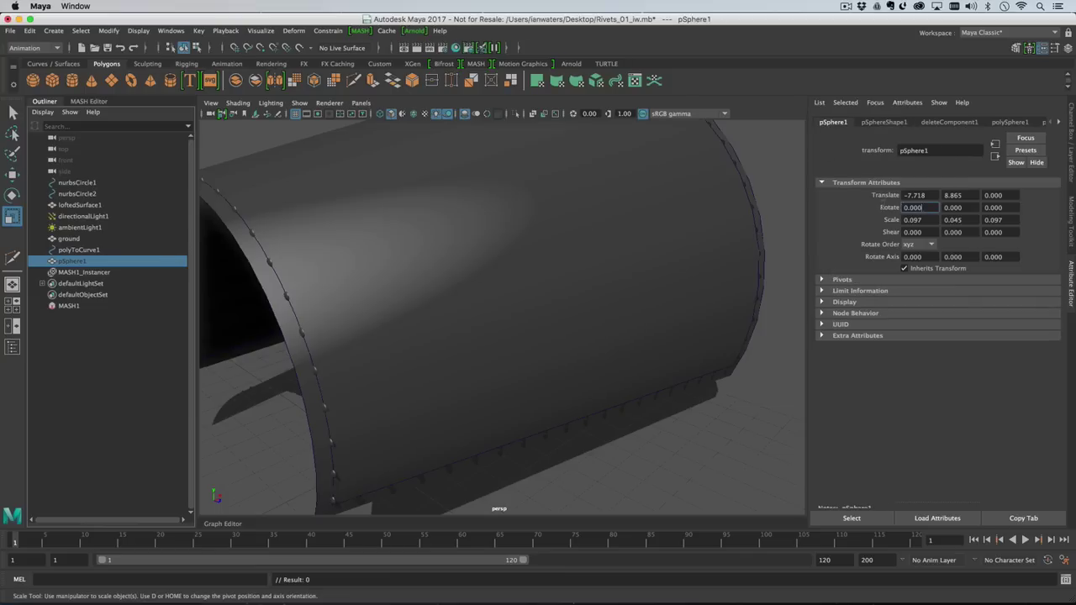
pyautogui.write('-90')
pyautogui.press('Return')
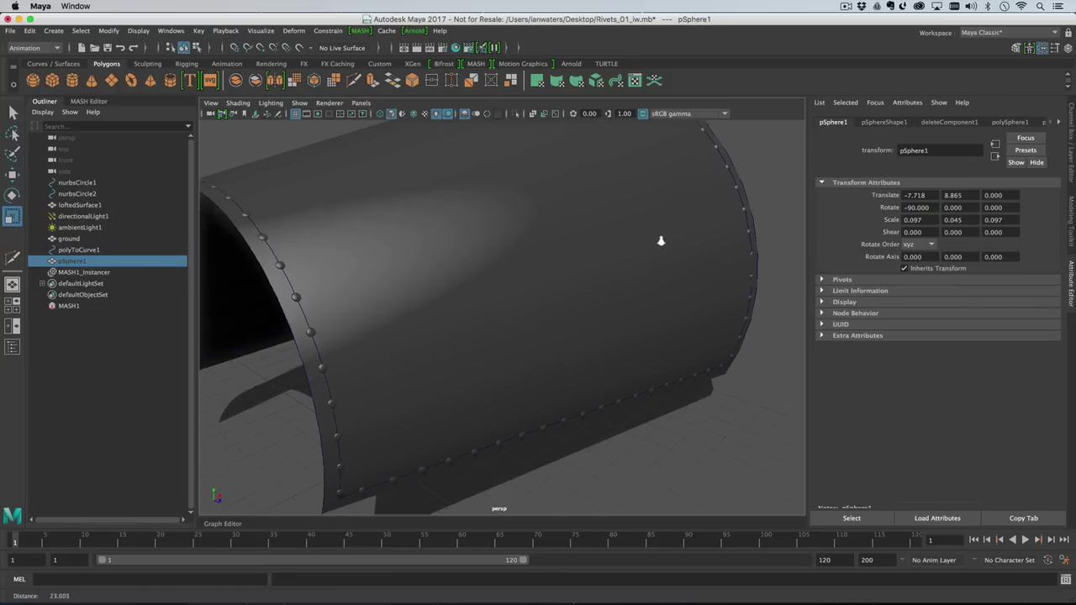
# Set the MASH1 Distribute node's number of points to 206 for denser rivets along the border.
pyautogui.press('f')
pyautogui.click(68, 306)
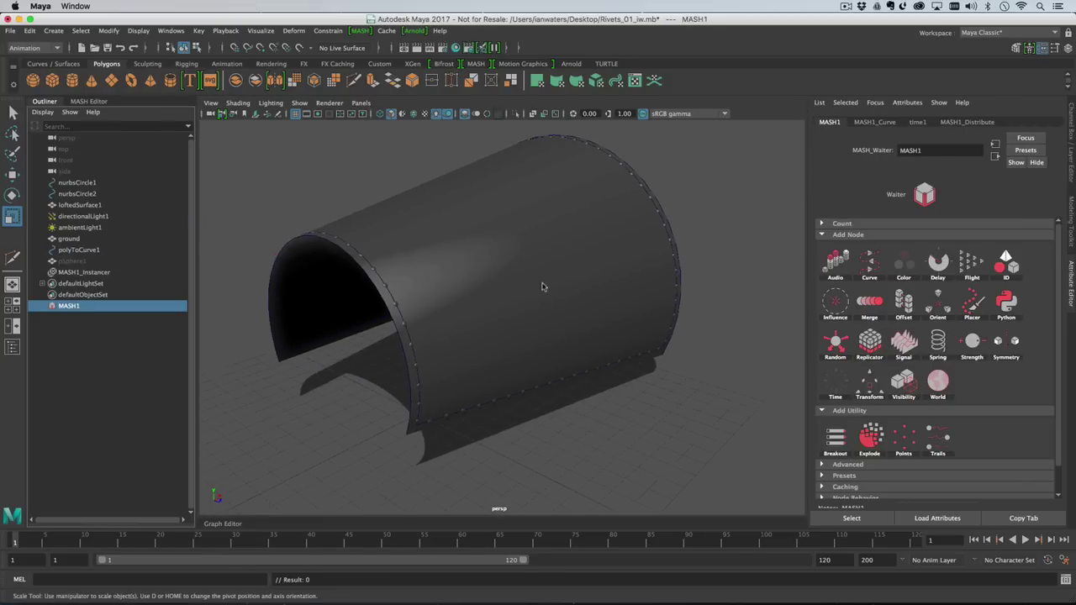
pyautogui.click(967, 122)
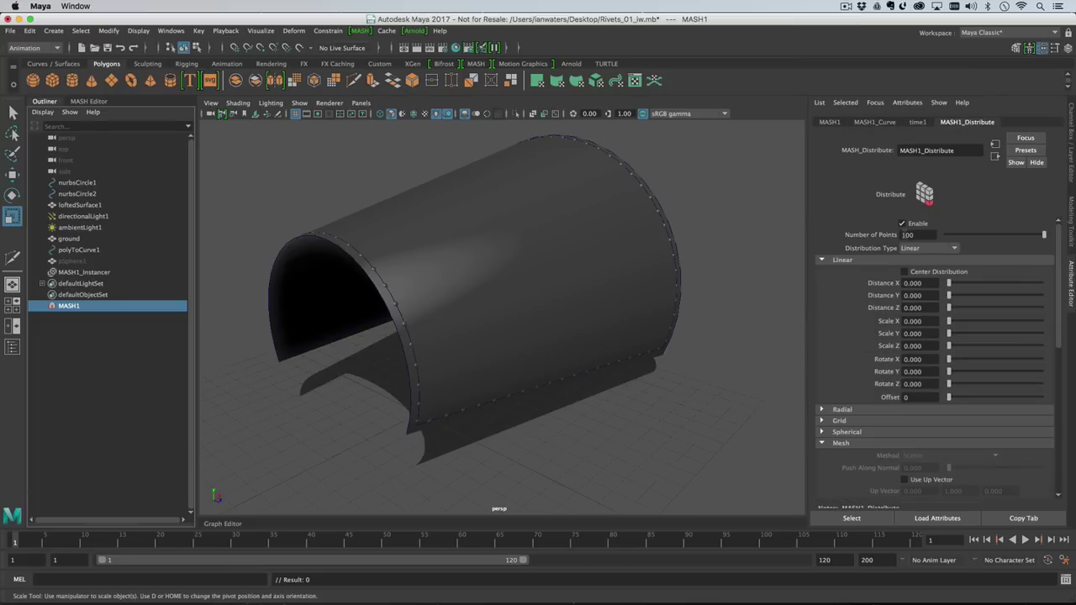
pyautogui.click(903, 235)
pyautogui.write('200')
pyautogui.press('Return')
pyautogui.keyDown('ctrl'); pyautogui.moveTo(904, 235); pyautogui.dragTo(908, 235); pyautogui.keyUp('ctrl')
pyautogui.keyDown('ctrl'); pyautogui.moveTo(909, 234); pyautogui.dragTo(907, 235); pyautogui.keyUp('ctrl')
pyautogui.keyDown('alt'); pyautogui.moveTo(538, 298); pyautogui.dragTo(588, 301); pyautogui.keyUp('alt')
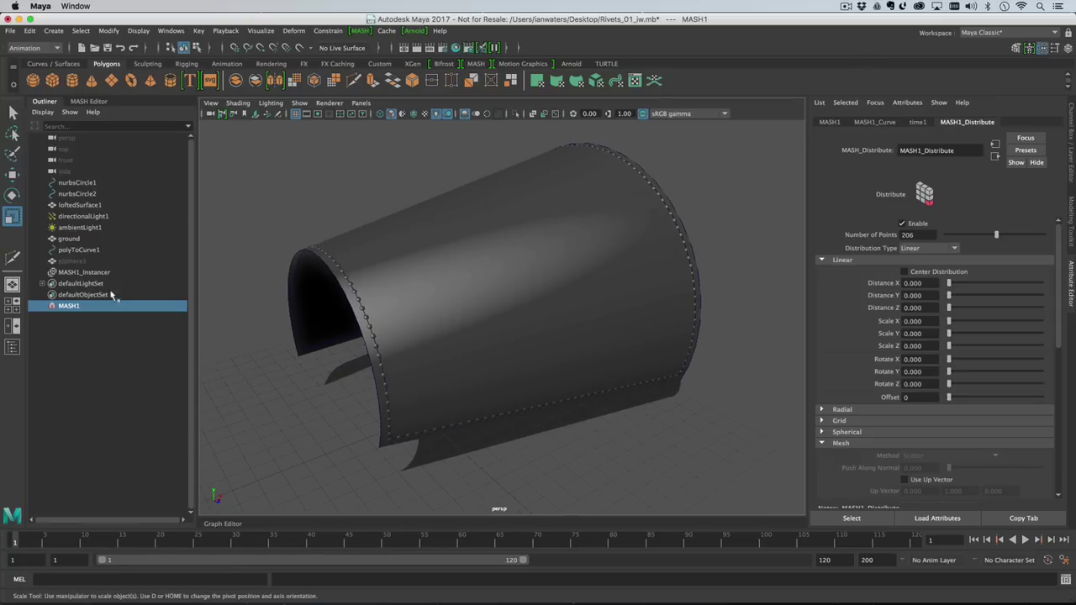
# Examine how the lofted surface, its two source circles and the polyToCurve1 border curve relate to each other.
pyautogui.click(406, 291)
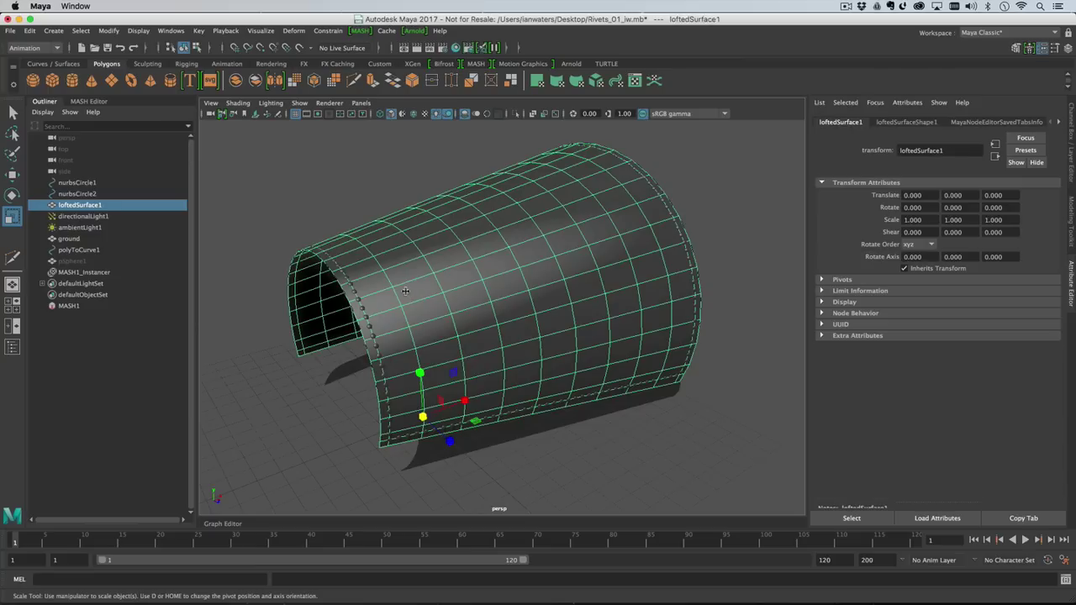
pyautogui.click(101, 183)
pyautogui.keyDown('shift'); pyautogui.click(101, 193); pyautogui.keyUp('shift')
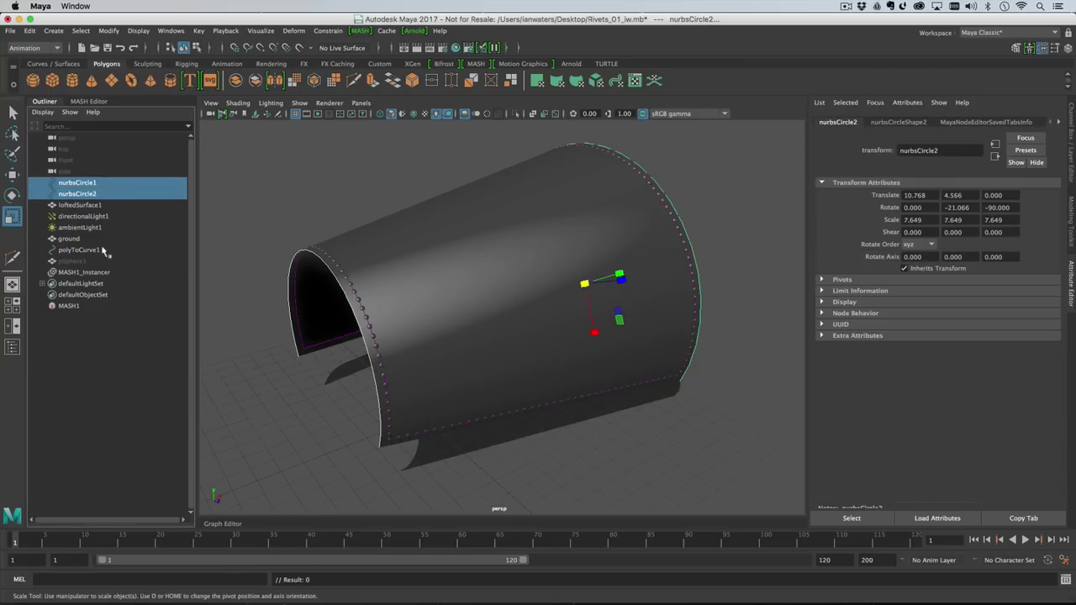
pyautogui.click(104, 250)
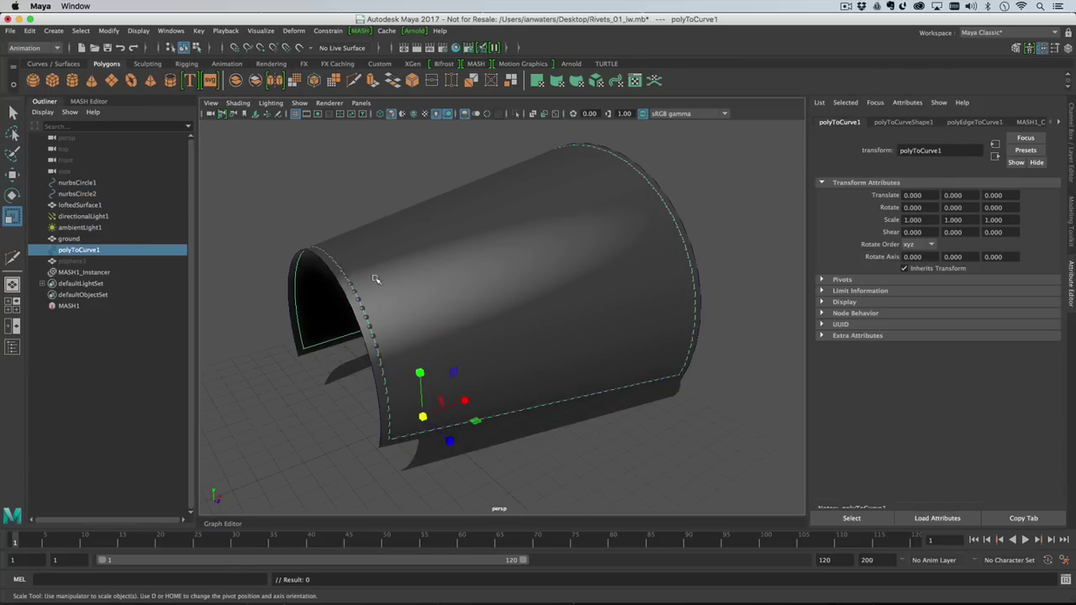
pyautogui.keyDown('alt'); pyautogui.moveTo(352, 275); pyautogui.dragTo(357, 230); pyautogui.keyUp('alt')
# Try scaling nurbsCircle1 uniformly at the narrow end of the surface, then undo the scaling.
pyautogui.click(117, 183)
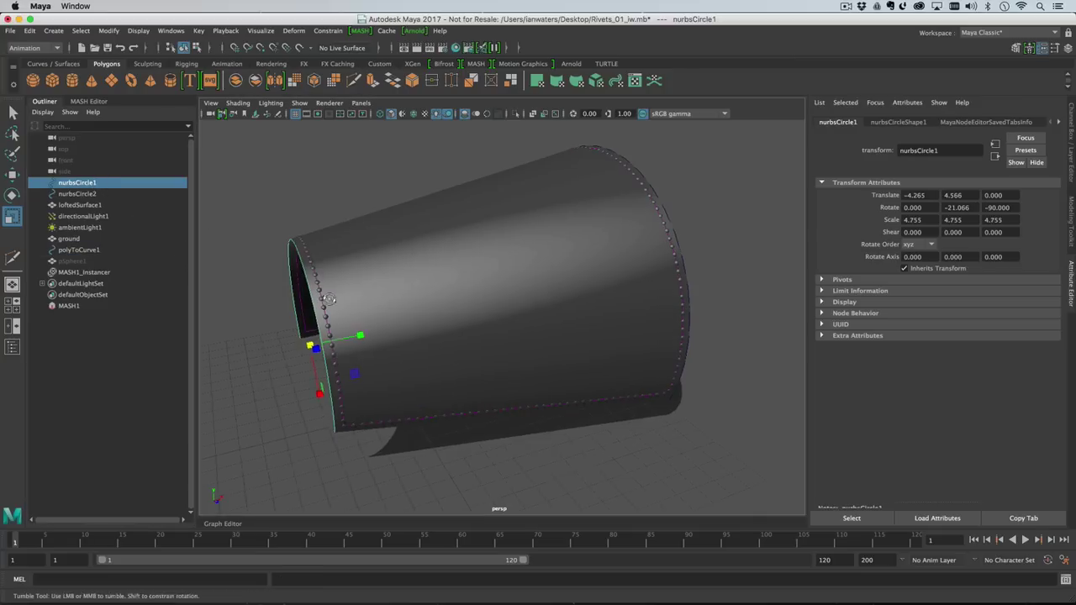
pyautogui.moveTo(312, 337)
pyautogui.keyDown('alt'); pyautogui.mouseDown()
pyautogui.moveTo(362, 348)
pyautogui.moveTo(327, 338)
pyautogui.mouseUp(); pyautogui.keyUp('alt')
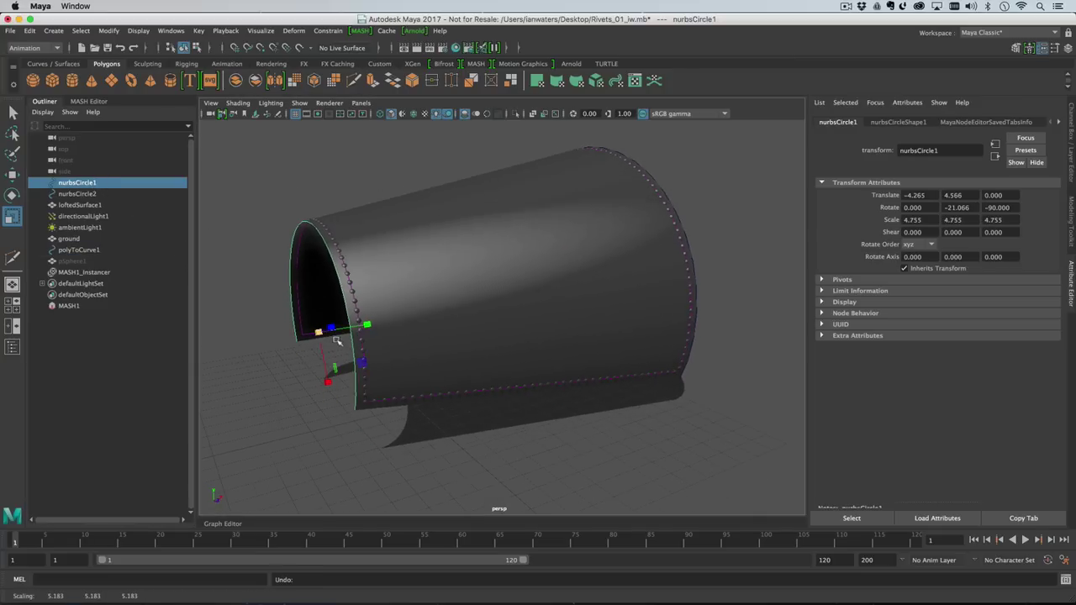
pyautogui.keyDown('alt'); pyautogui.moveTo(366, 278); pyautogui.dragTo(352, 275); pyautogui.keyUp('alt')
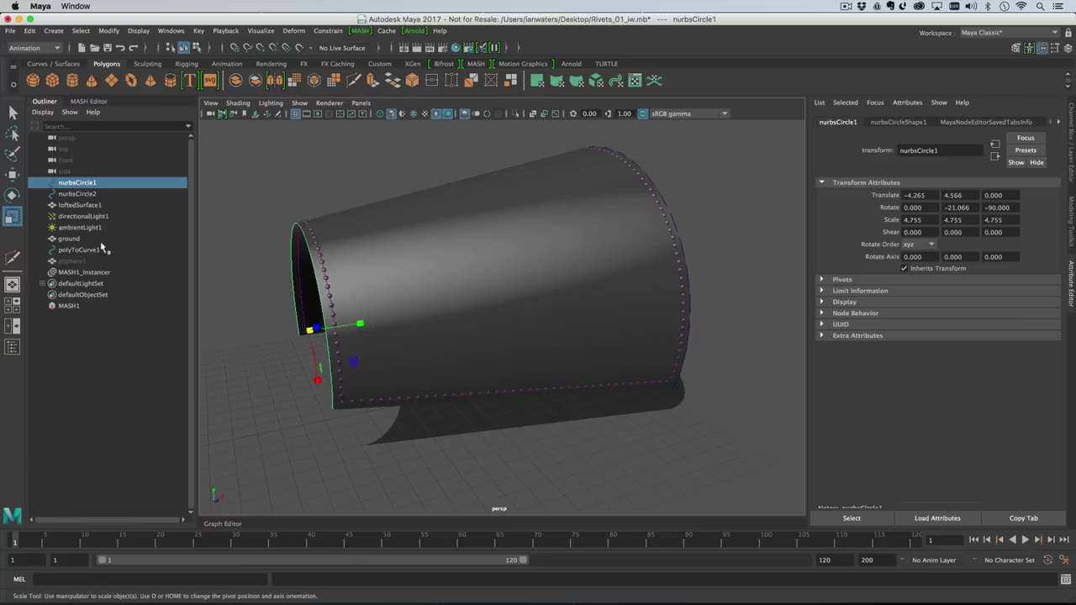
# Add a lattice deformer to loftedSurface1 and set its S Divisions to 5.
pyautogui.click(405, 246)
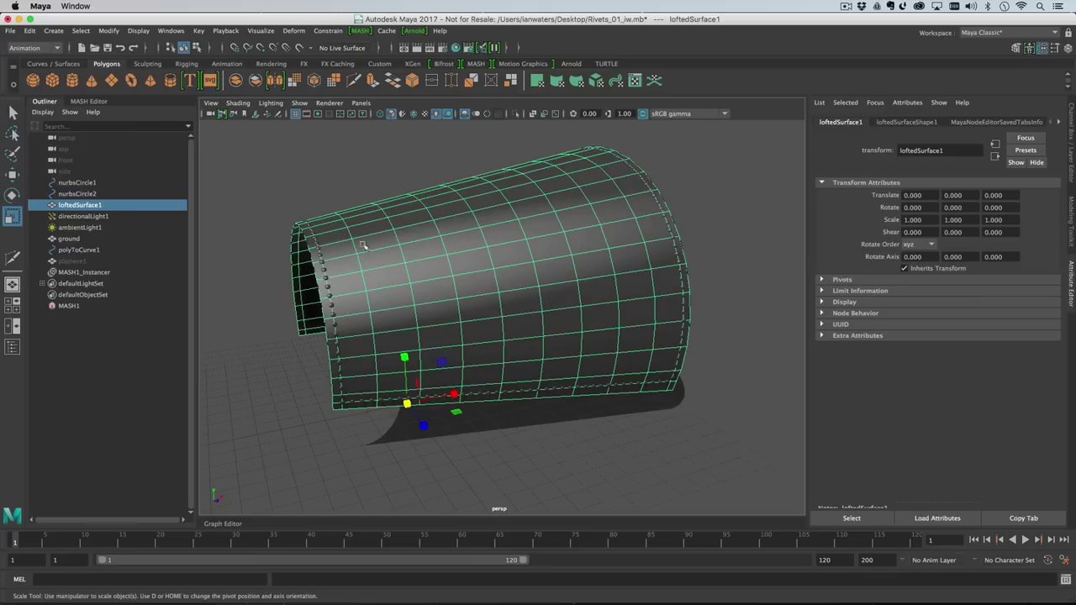
pyautogui.click(293, 30)
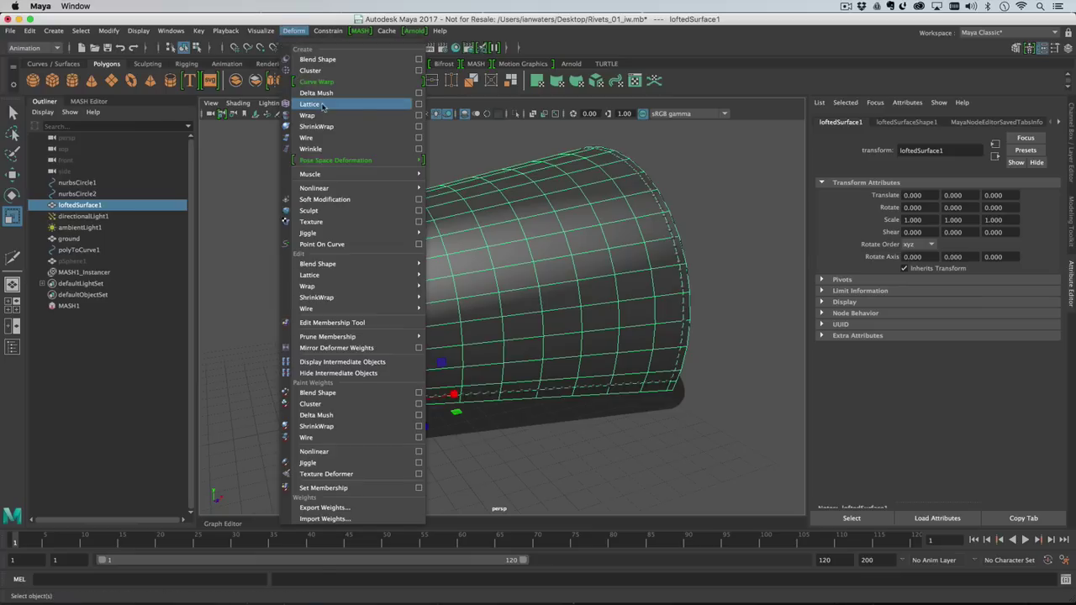
pyautogui.click(323, 104)
pyautogui.click(889, 122)
pyautogui.click(918, 195)
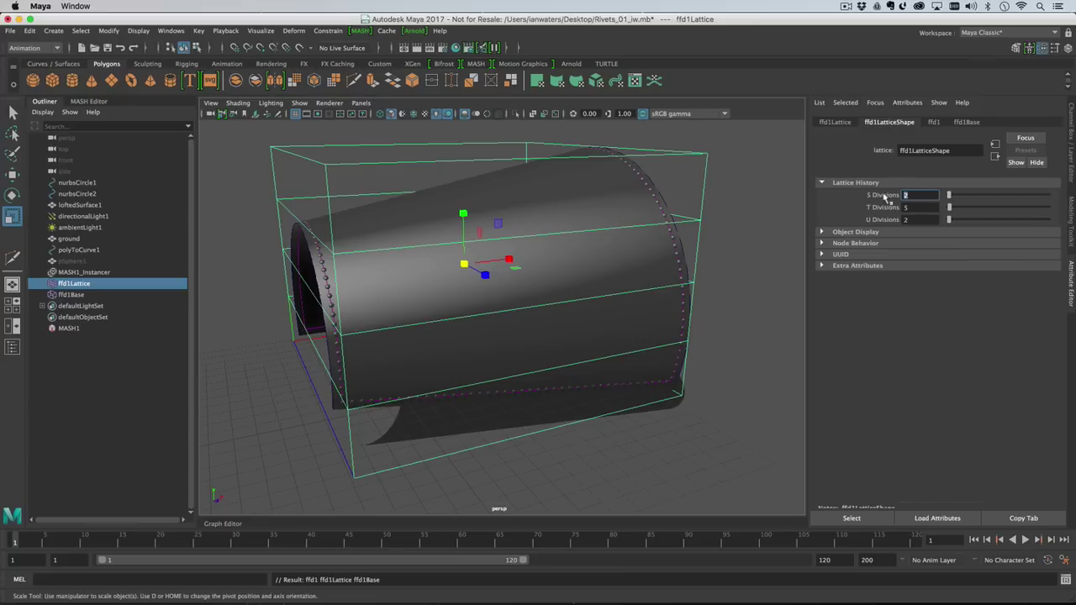
pyautogui.press('Return')
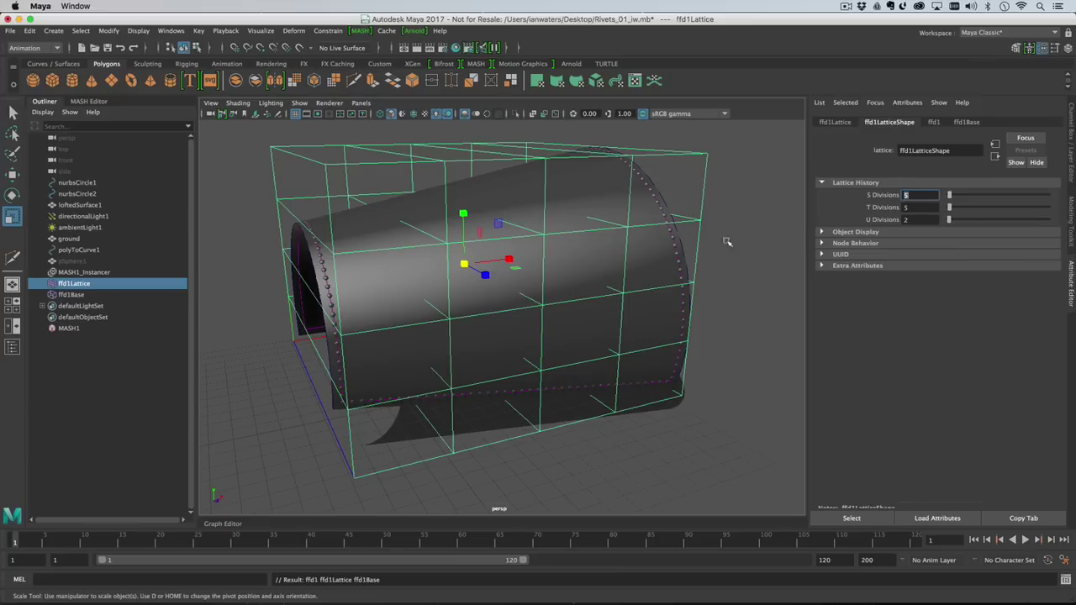
# Try scaling the lattice points at the surface's narrow end to about 1.65 in Y and Z.
pyautogui.moveTo(342, 149); pyautogui.dragTo(332, 124, button='right')
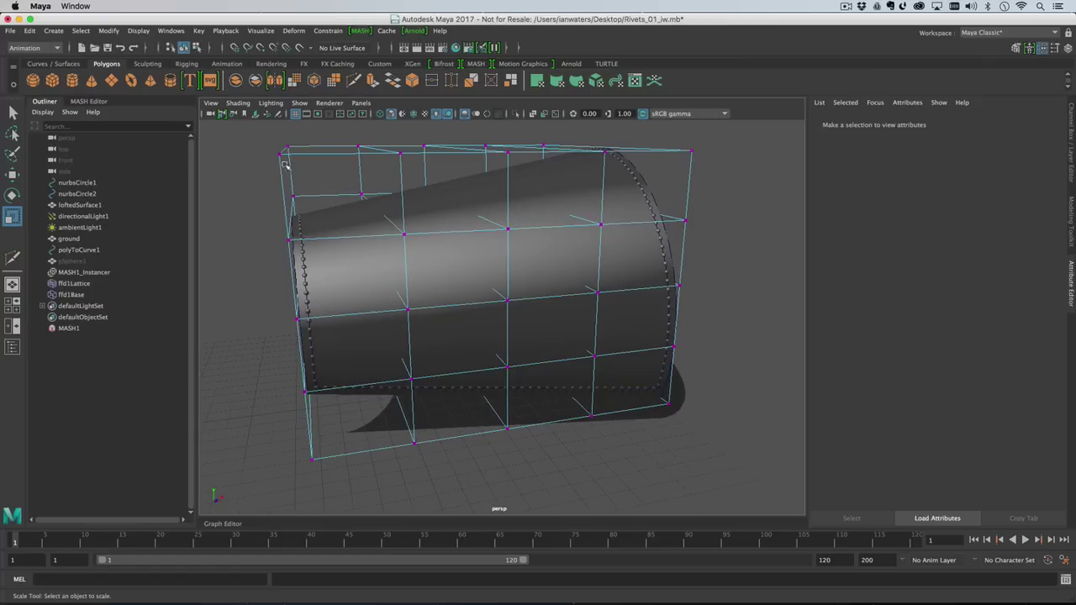
pyautogui.moveTo(265, 137); pyautogui.dragTo(331, 508)
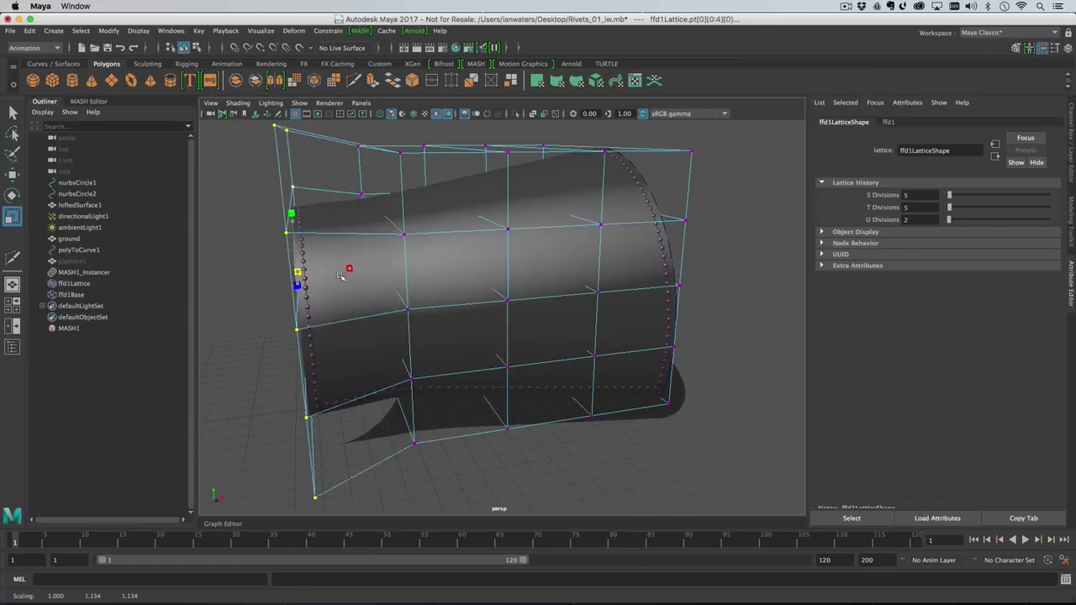
pyautogui.keyDown('ctrl'); pyautogui.moveTo(341, 276); pyautogui.dragTo(424, 291); pyautogui.keyUp('ctrl')
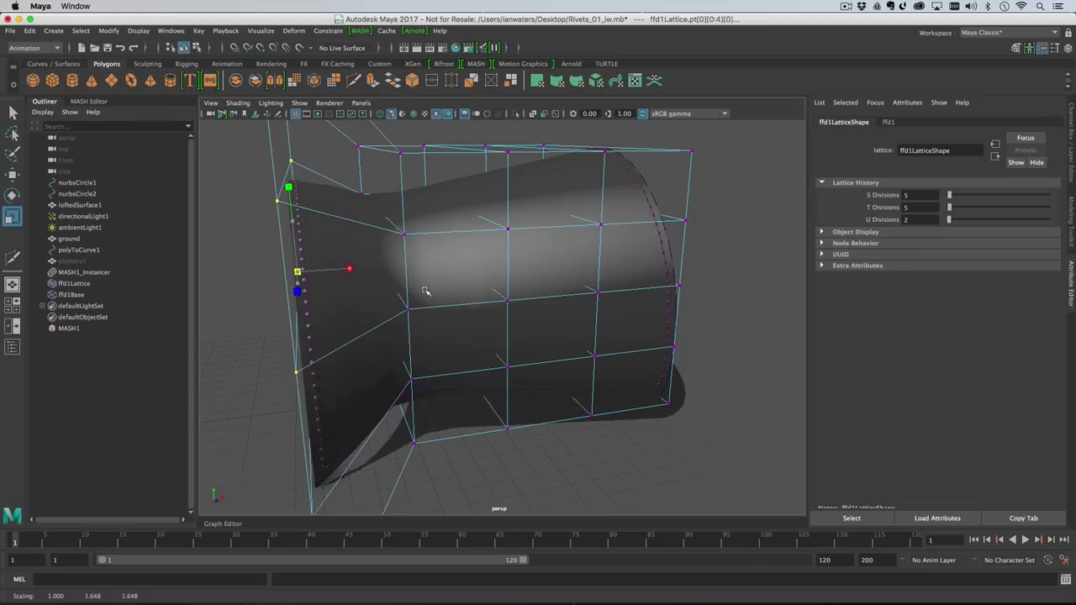
# Undo the lattice point scaling, the division change and the lattice deformer itself.
pyautogui.hotkey('ctrl', 'z')
pyautogui.hotkey('ctrl', 'z')
pyautogui.hotkey('ctrl', 'z')
pyautogui.hotkey('ctrl', 'z')
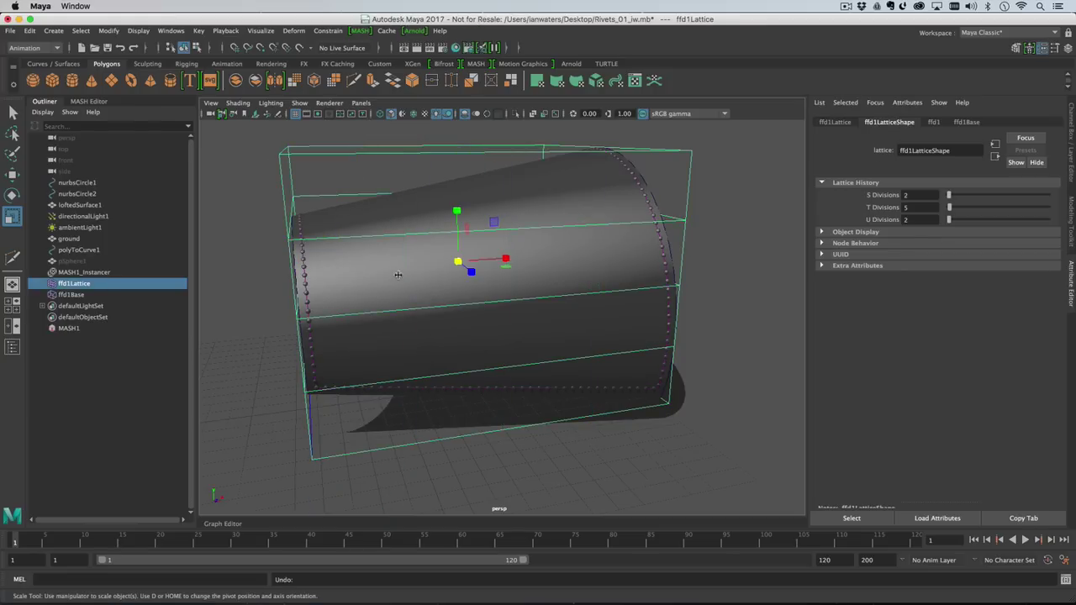
pyautogui.keyDown('alt'); pyautogui.moveTo(399, 277); pyautogui.dragTo(402, 324); pyautogui.keyUp('alt')
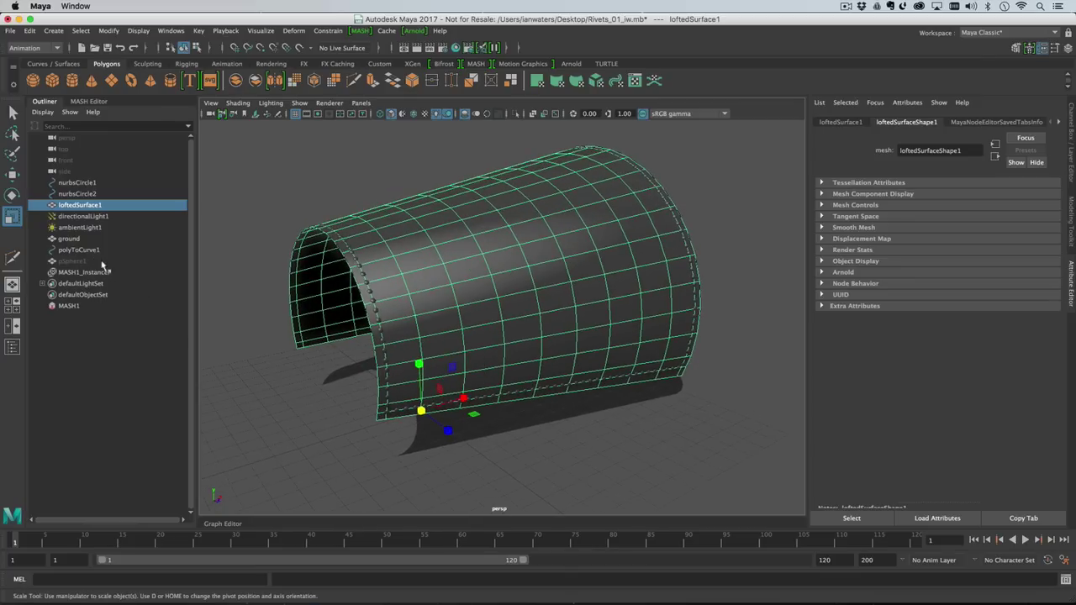
# Inspect the MASH1_Instancer rivets around the border and check which component modes they offer.
pyautogui.click(91, 305)
pyautogui.click(108, 274)
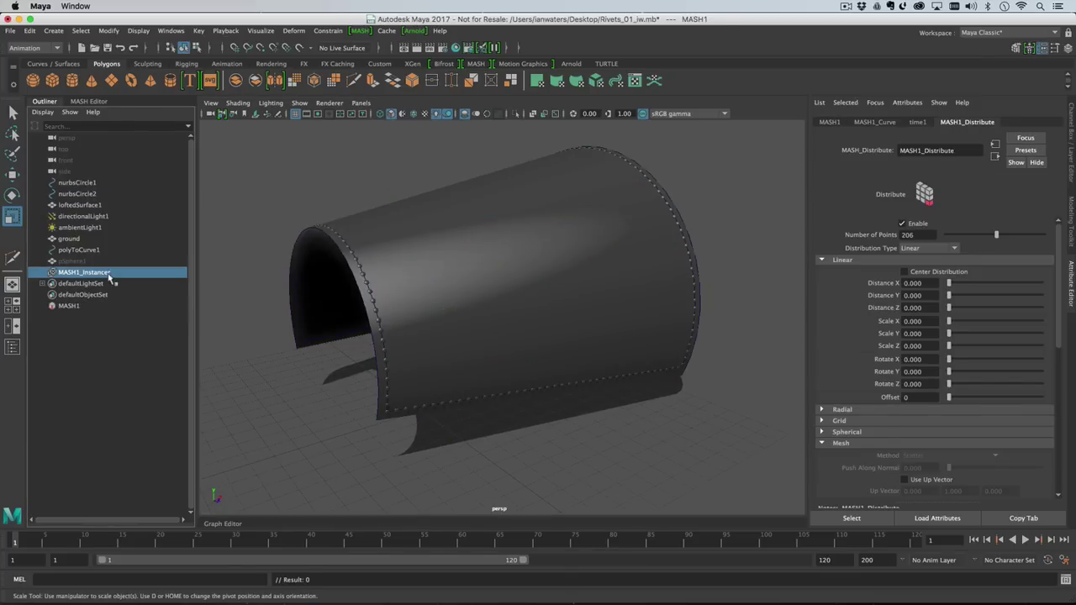
pyautogui.keyDown('alt'); pyautogui.moveTo(388, 307); pyautogui.dragTo(384, 312); pyautogui.keyUp('alt')
pyautogui.keyDown('alt'); pyautogui.moveTo(385, 312); pyautogui.dragTo(415, 332, button='right'); pyautogui.keyUp('alt')
pyautogui.keyDown('alt'); pyautogui.moveTo(416, 332); pyautogui.dragTo(420, 331); pyautogui.keyUp('alt')
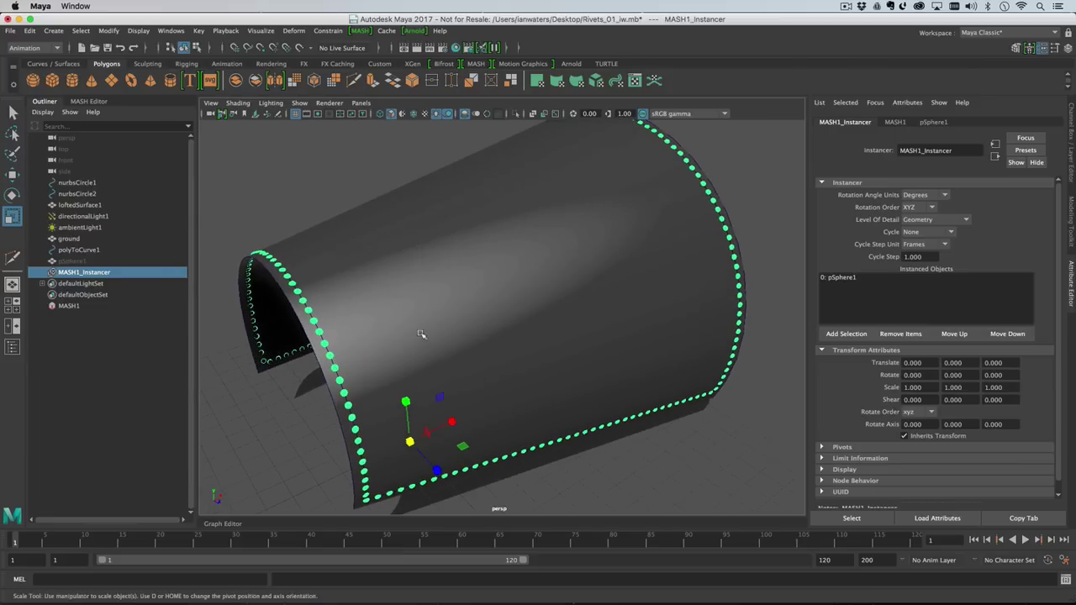
pyautogui.keyDown('alt'); pyautogui.moveTo(420, 331); pyautogui.dragTo(403, 315, button='right'); pyautogui.keyUp('alt')
pyautogui.moveTo(318, 231); pyautogui.dragTo(292, 240, button='right')
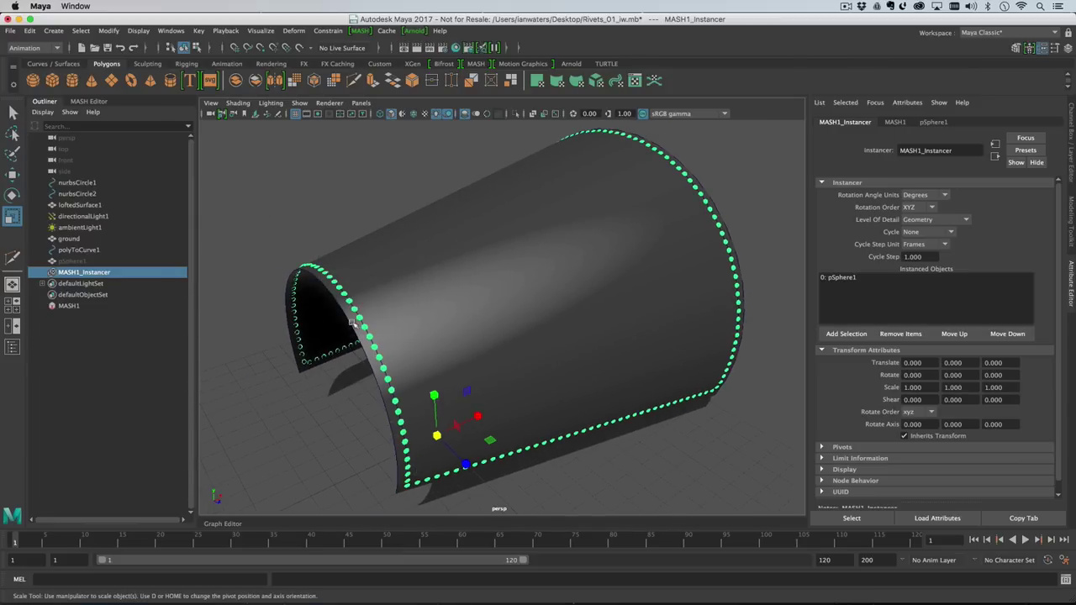
pyautogui.keyDown('alt'); pyautogui.moveTo(354, 324); pyautogui.dragTo(323, 264); pyautogui.keyUp('alt')
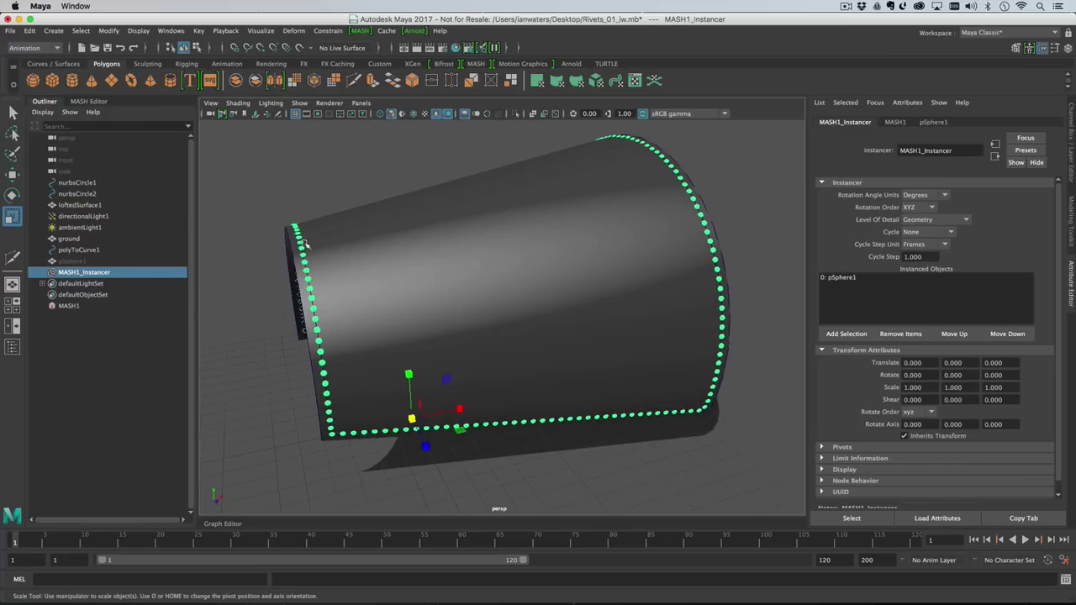
# Switch the MASH1 network's geometry type from instancer to Repro mesh.
pyautogui.click(69, 307)
pyautogui.click(360, 30)
pyautogui.moveTo(383, 73)
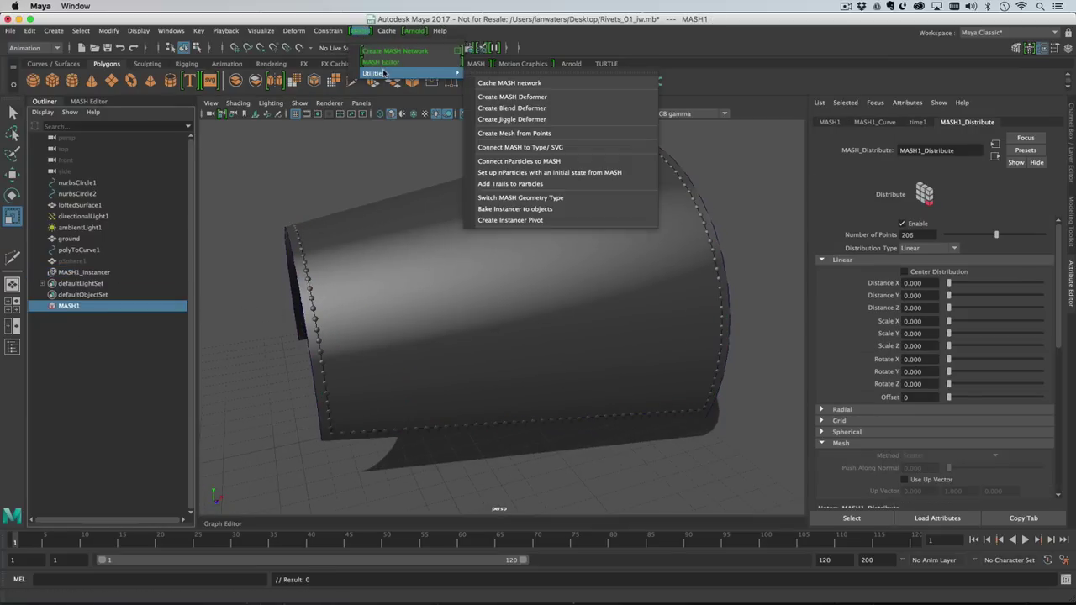
pyautogui.click(536, 198)
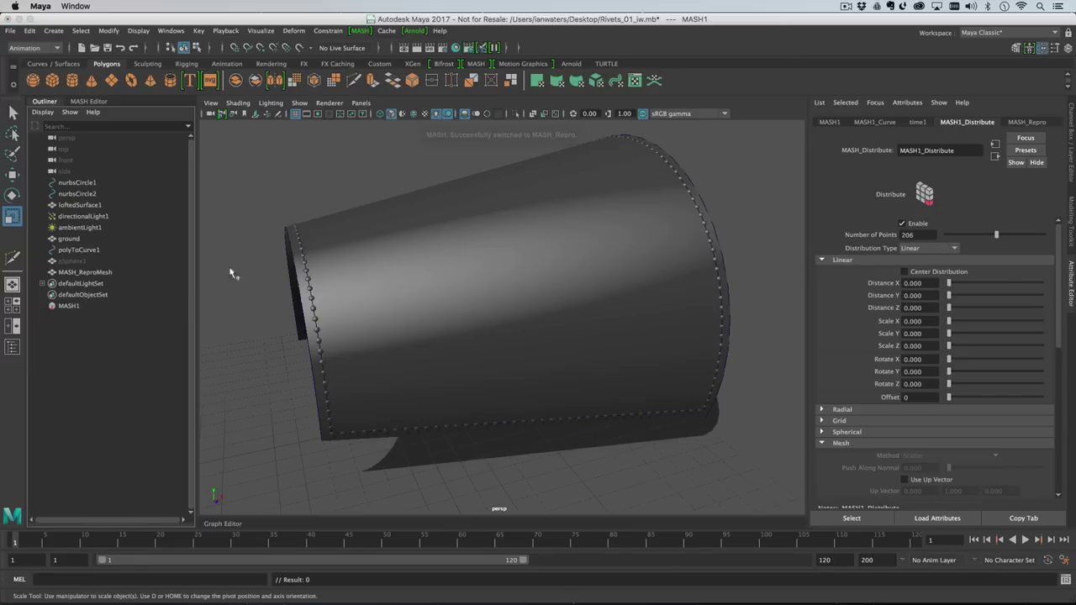
# Try selecting MASH_ReproMesh vertices and moving the rivets at the wide end's lower corner, then undo the move.
pyautogui.click(105, 272)
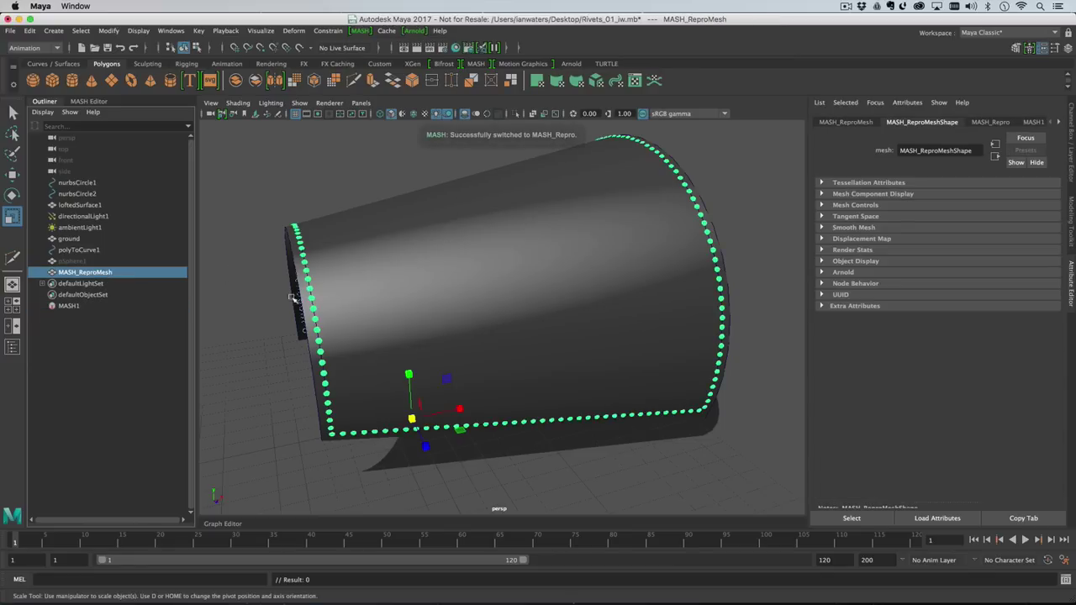
pyautogui.moveTo(285, 206); pyautogui.dragTo(242, 209, button='right')
pyautogui.moveTo(240, 175); pyautogui.dragTo(347, 378)
pyautogui.moveTo(294, 450); pyautogui.dragTo(445, 359)
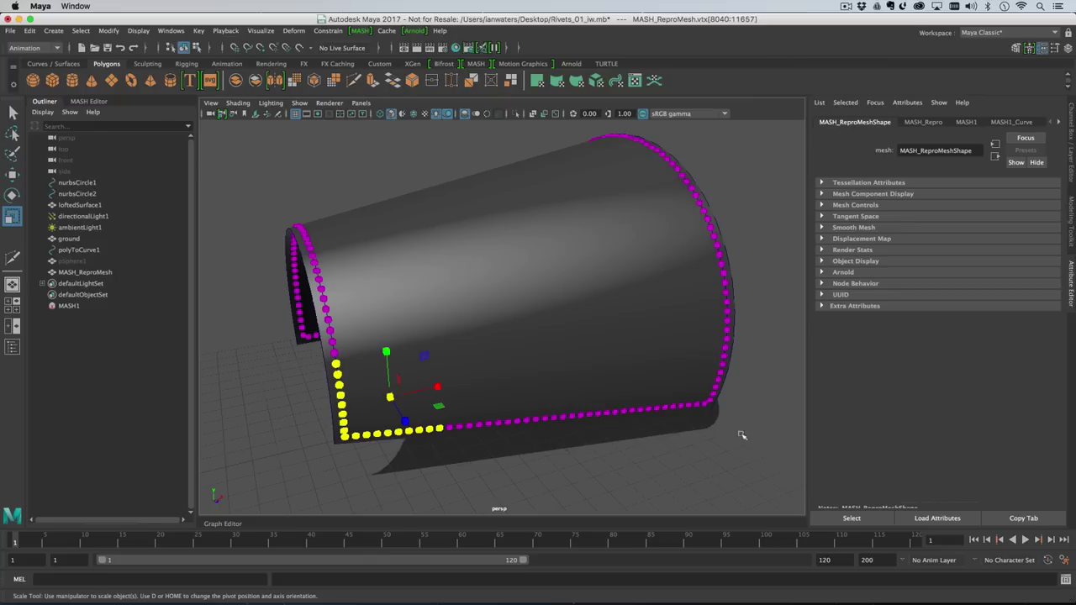
pyautogui.moveTo(740, 435); pyautogui.dragTo(647, 318)
pyautogui.moveTo(688, 368); pyautogui.dragTo(741, 387)
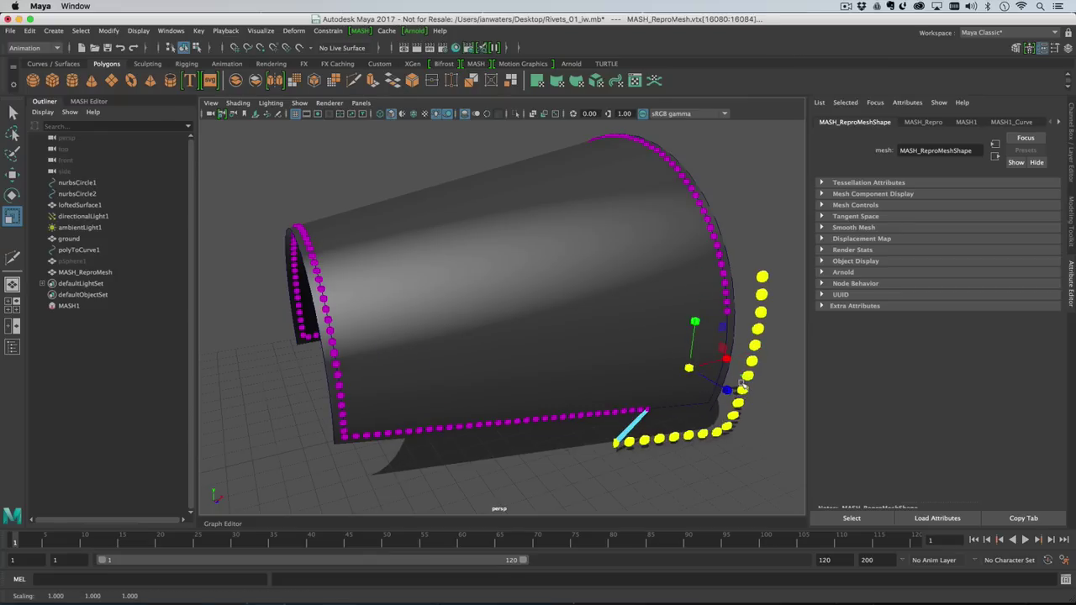
pyautogui.hotkey('ctrl', 'z')
pyautogui.moveTo(305, 204); pyautogui.dragTo(334, 185, button='right')
pyautogui.click(334, 185)
# Hide MASH_ReproMesh and the polyToCurve1 border curve.
pyautogui.click(126, 272)
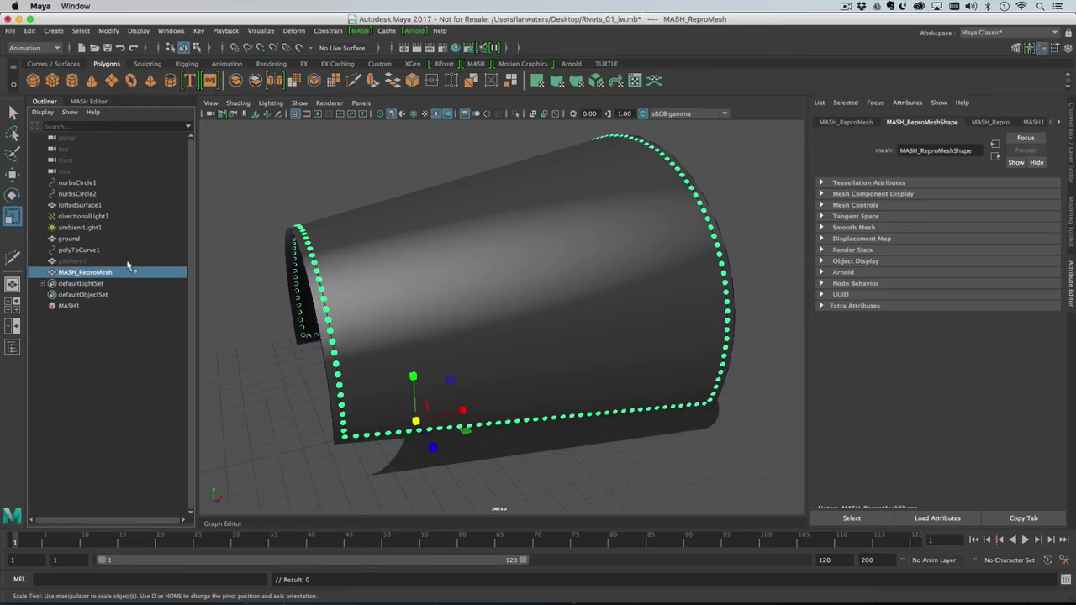
pyautogui.hotkey('ctrl', 'h')
pyautogui.keyDown('alt'); pyautogui.moveTo(356, 291); pyautogui.dragTo(363, 296); pyautogui.keyUp('alt')
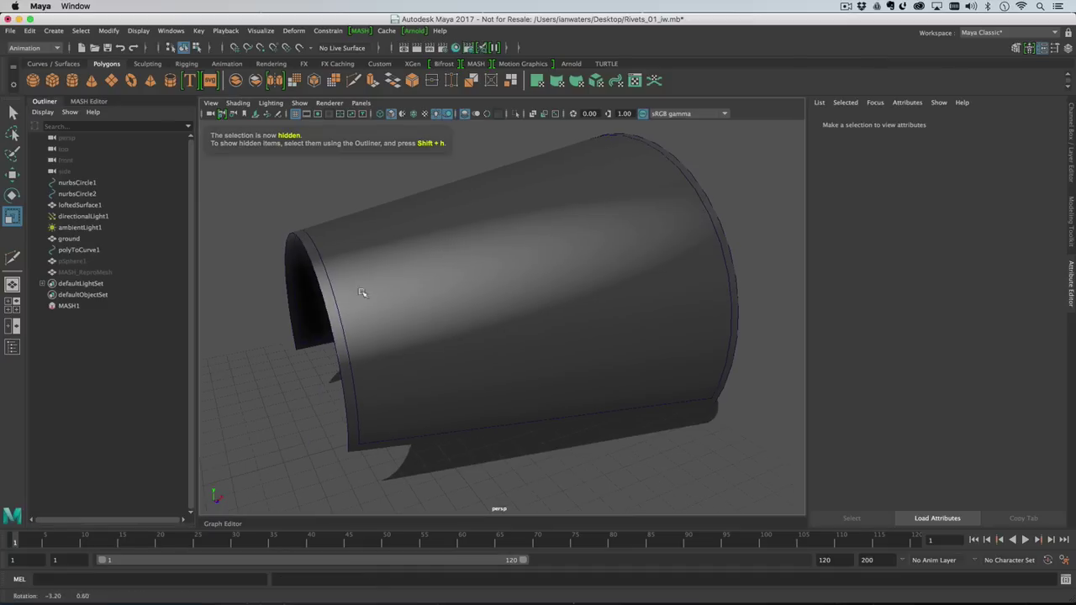
pyautogui.click(103, 250)
pyautogui.hotkey('ctrl', 'h')
# Select the inset edge loops running along the narrow end, lower side and wide end of loftedSurface1.
pyautogui.click(418, 268)
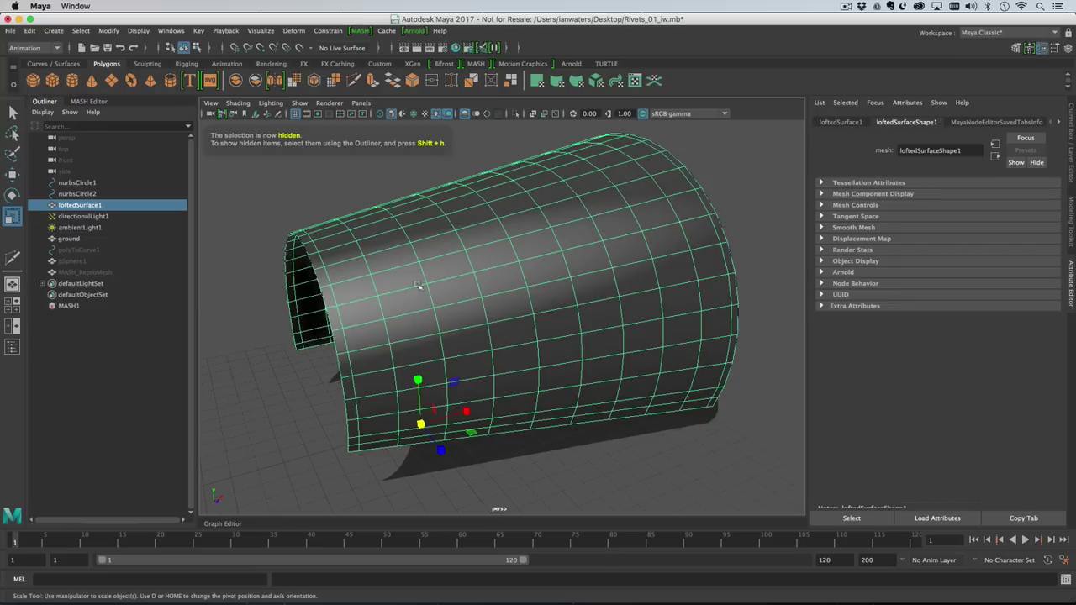
pyautogui.moveTo(417, 267); pyautogui.dragTo(417, 237, button='right')
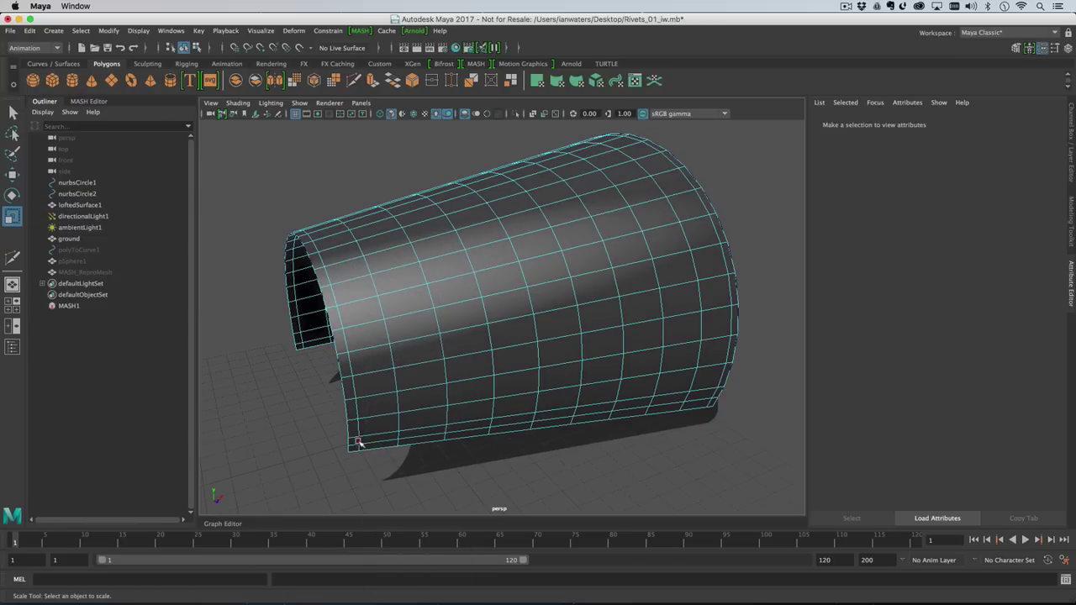
pyautogui.doubleClick(357, 443)
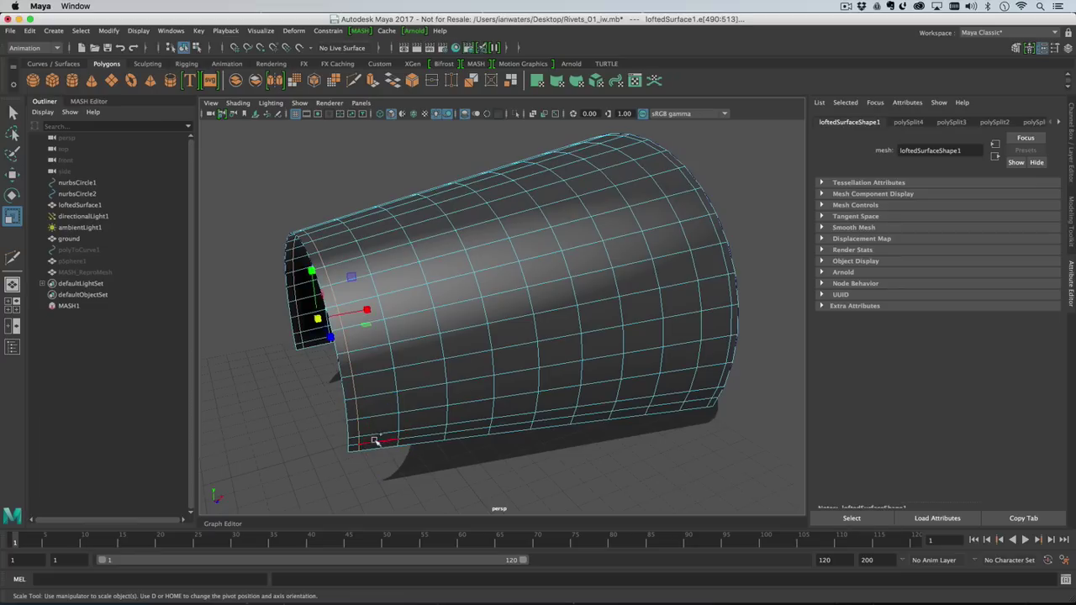
pyautogui.keyDown('shift'); pyautogui.doubleClick(375, 442); pyautogui.keyUp('shift')
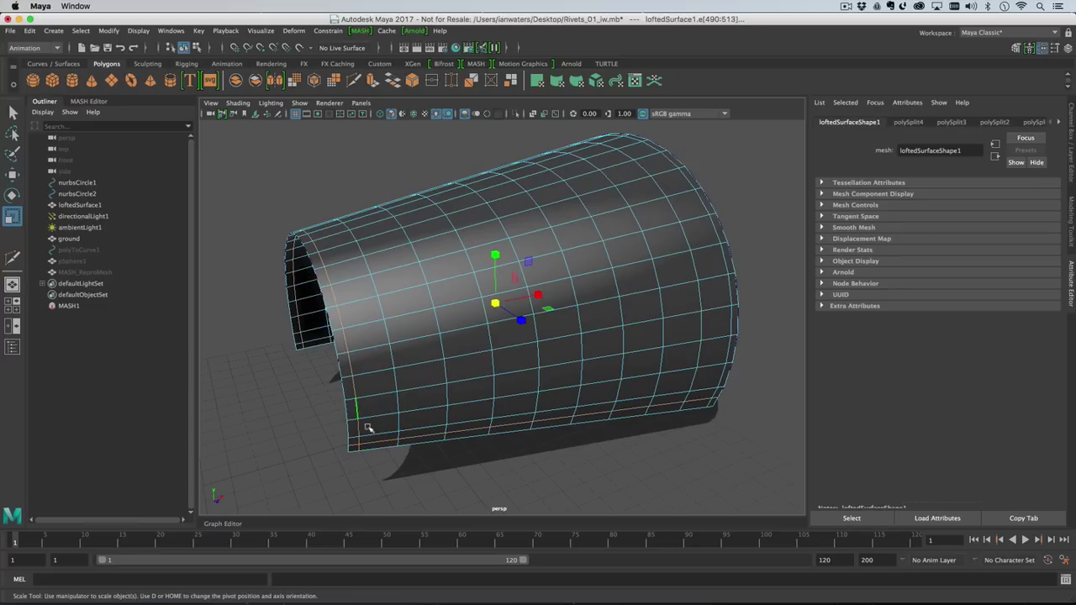
pyautogui.keyDown('alt'); pyautogui.moveTo(459, 424); pyautogui.dragTo(548, 403); pyautogui.keyUp('alt')
pyautogui.press('r')
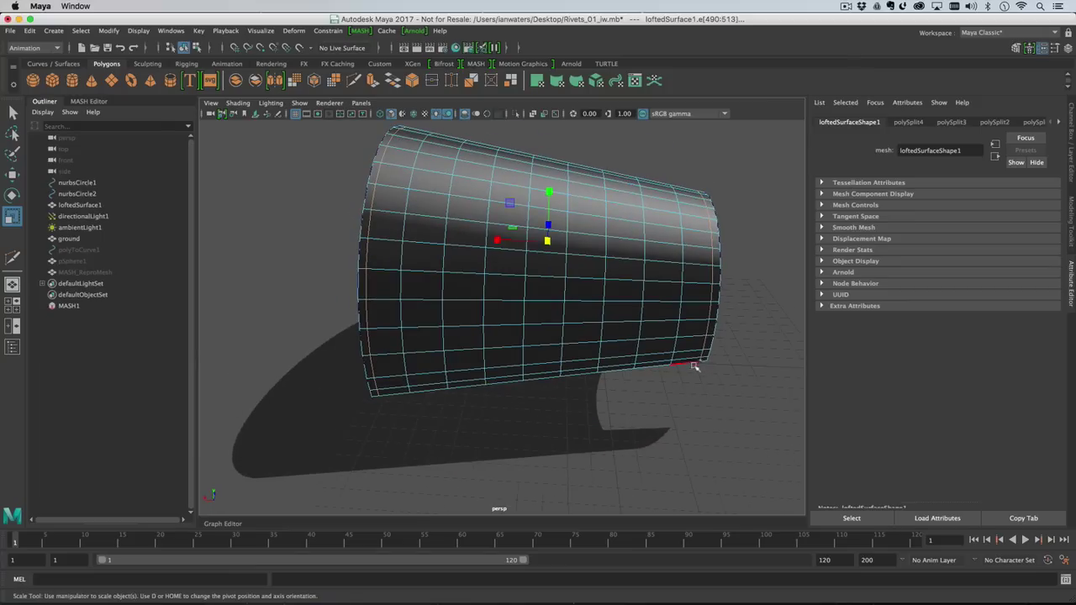
# Deselect the short edge segments that extend past the inset corners at both ends of the lower side.
pyautogui.keyDown('alt'); pyautogui.moveTo(689, 362); pyautogui.dragTo(666, 355); pyautogui.keyUp('alt')
pyautogui.keyDown('ctrl'); pyautogui.moveTo(730, 362); pyautogui.dragTo(707, 342); pyautogui.keyUp('ctrl')
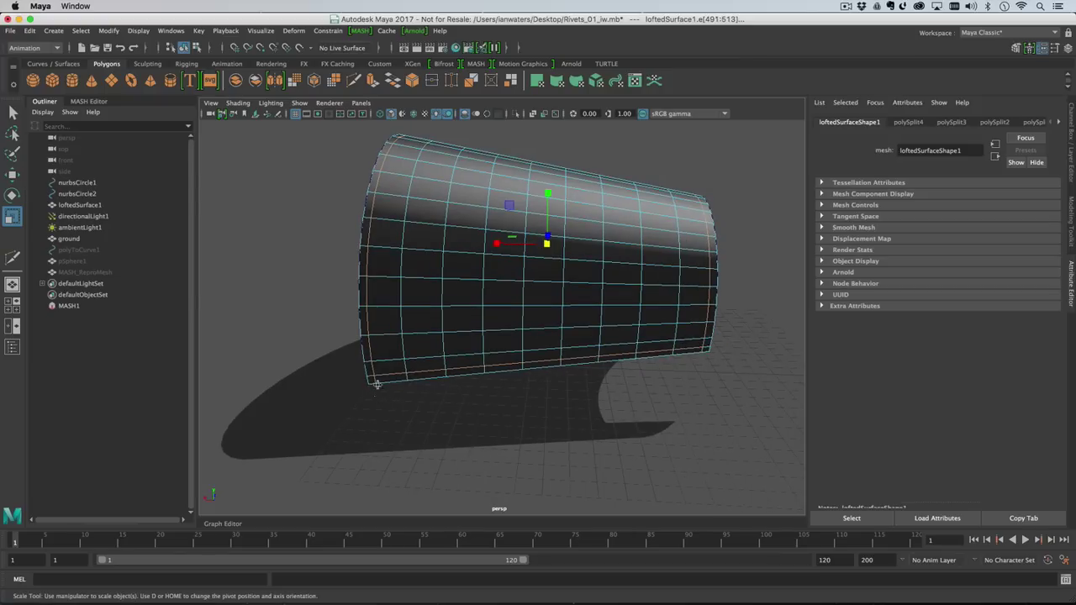
pyautogui.keyDown('alt'); pyautogui.moveTo(384, 384); pyautogui.dragTo(351, 379); pyautogui.keyUp('alt')
# Save the selected border edges as a quick select set named Edges.
pyautogui.click(53, 30)
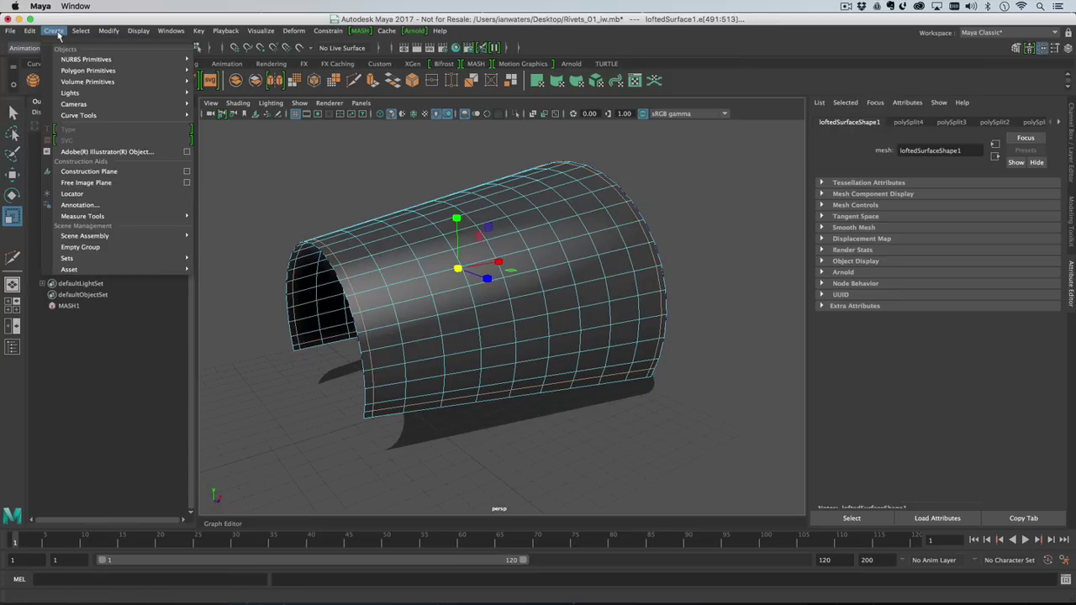
pyautogui.click(237, 290)
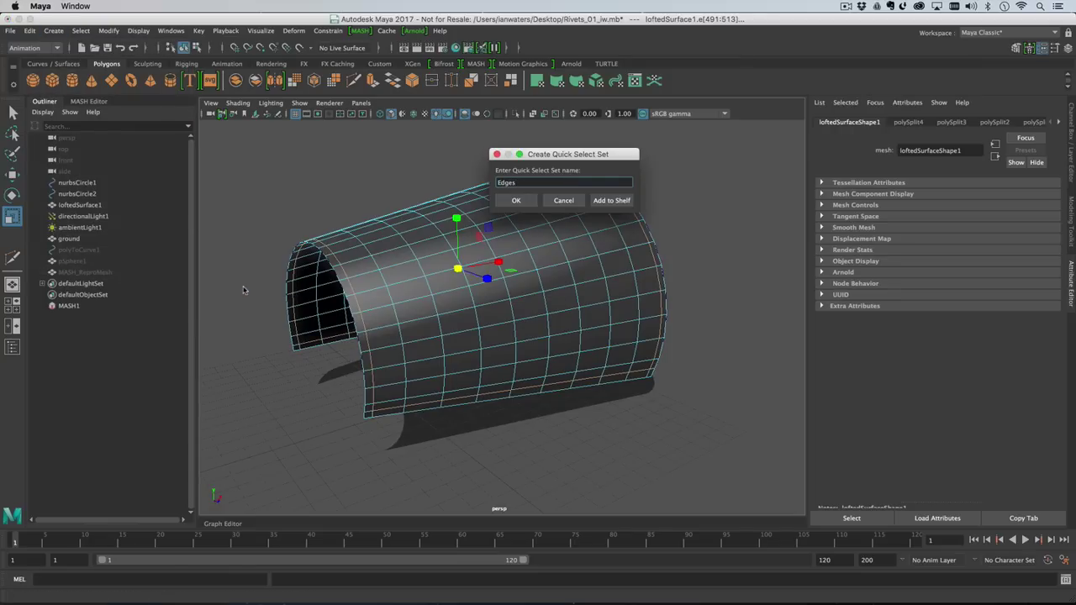
pyautogui.click(516, 200)
pyautogui.keyDown('alt'); pyautogui.moveTo(599, 312); pyautogui.dragTo(637, 334); pyautogui.keyUp('alt')
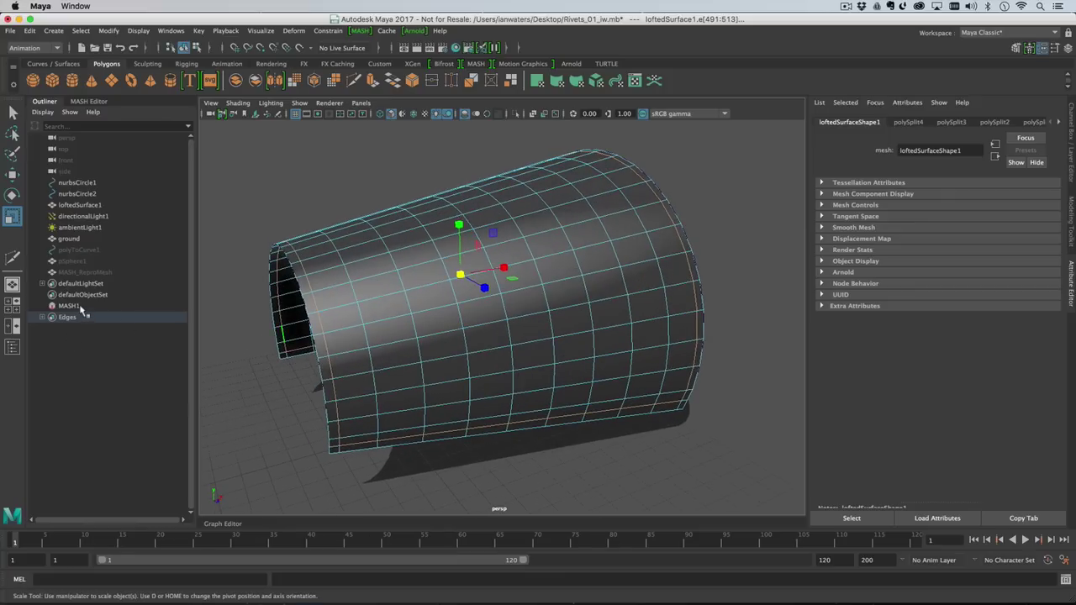
# Create a new MASH network from the hidden pSphere1 rivet.
pyautogui.click(86, 261)
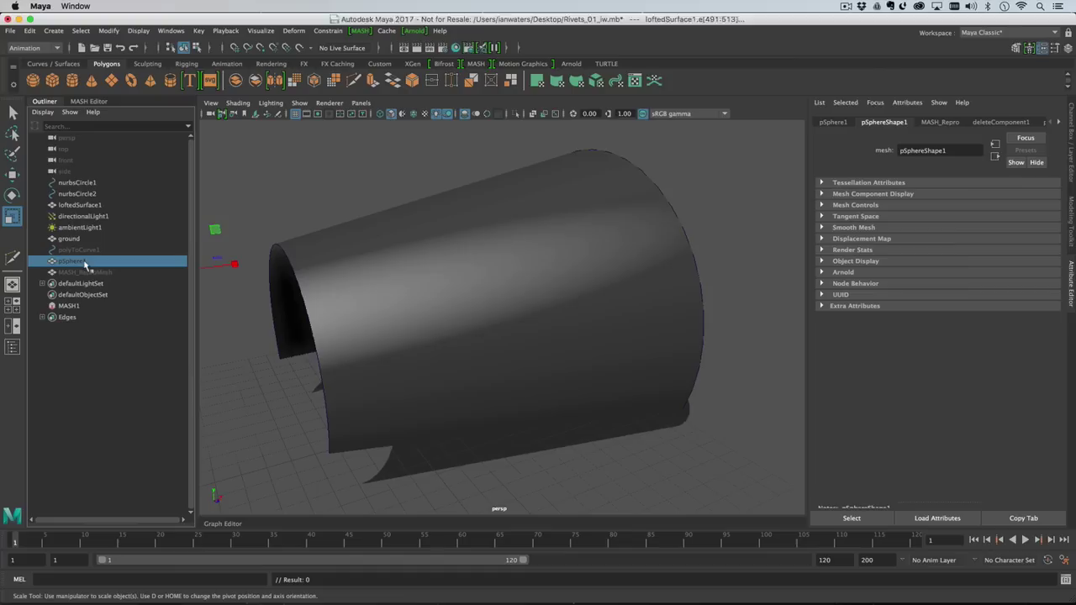
pyautogui.click(360, 32)
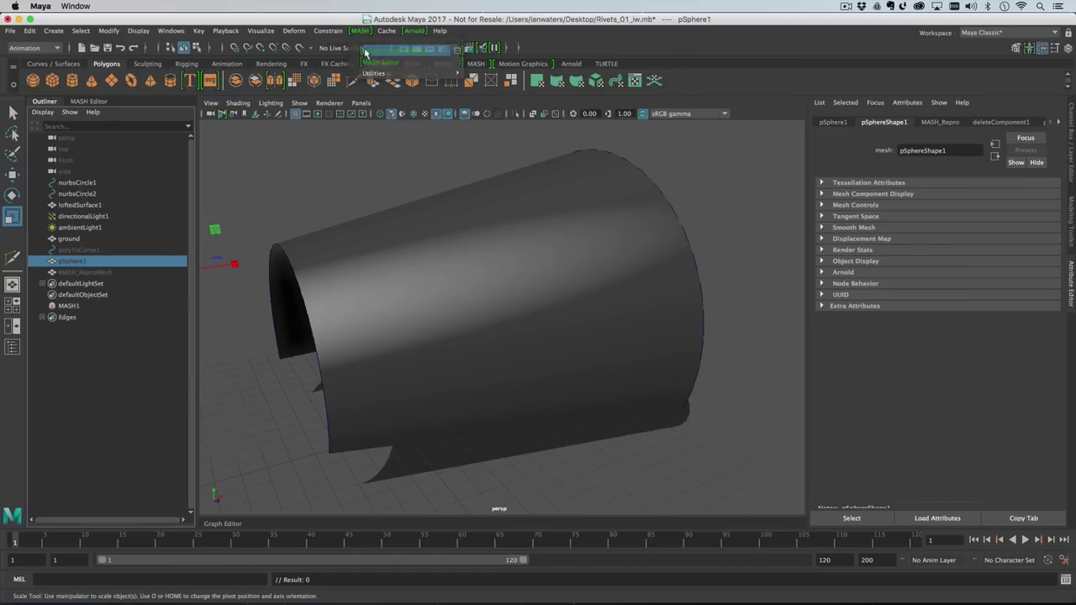
pyautogui.click(393, 51)
pyautogui.keyDown('alt'); pyautogui.moveTo(577, 355); pyautogui.dragTo(551, 352); pyautogui.keyUp('alt')
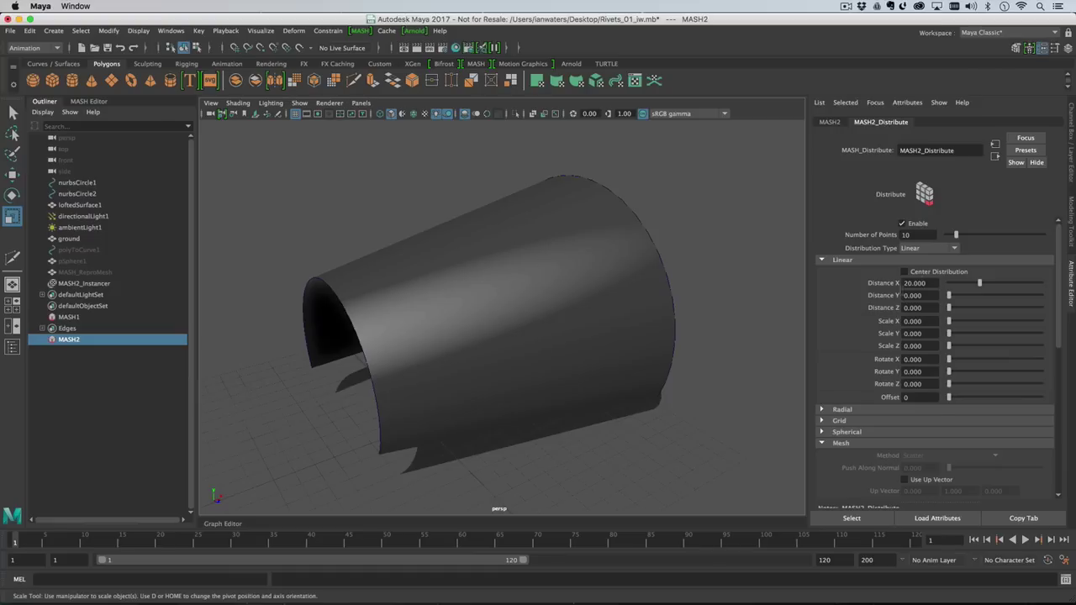
# Assign the Edges set as the mesh selection set of MASH2_Distribute.
pyautogui.scroll(-4, 832, 352)
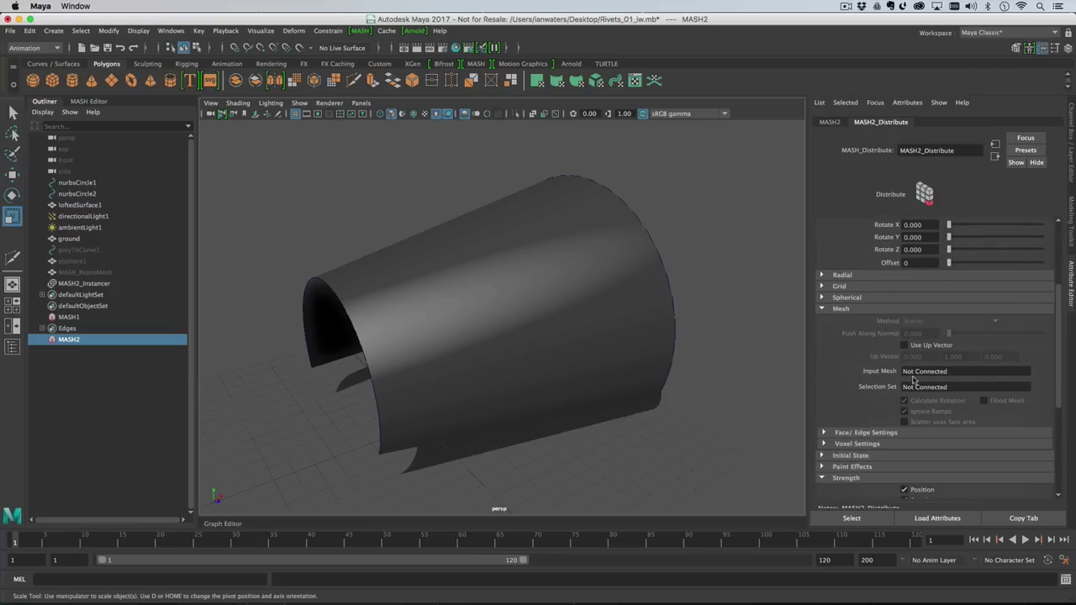
pyautogui.moveTo(69, 329); pyautogui.dragTo(929, 390, button='middle')
pyautogui.moveTo(576, 361)
pyautogui.keyDown('alt'); pyautogui.mouseDown()
pyautogui.moveTo(560, 353)
pyautogui.moveTo(569, 353)
pyautogui.mouseUp(); pyautogui.keyUp('alt')
pyautogui.press('r')
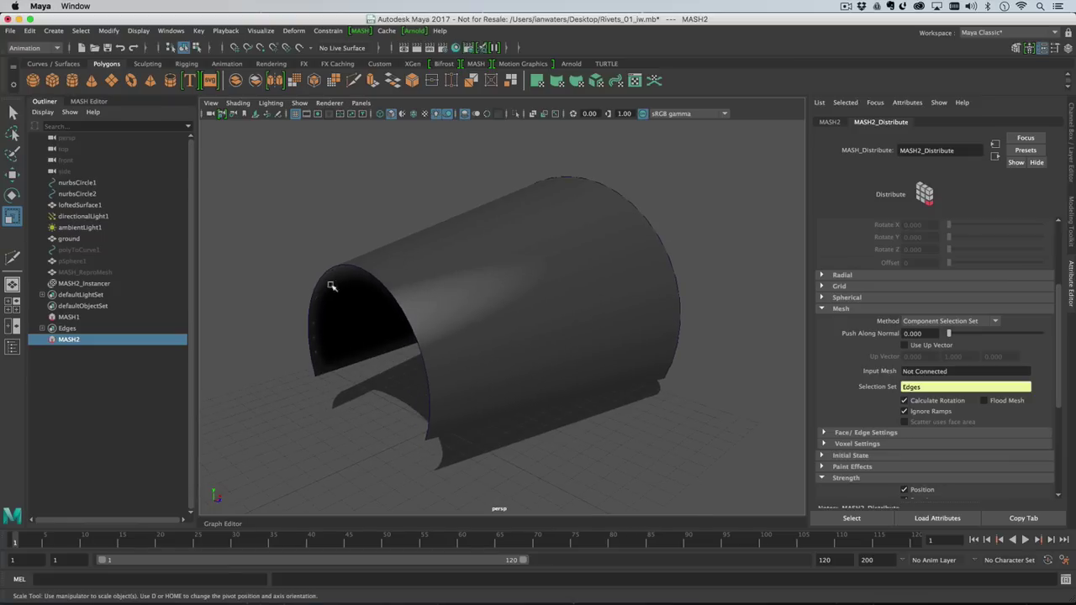
# Set pSphere1's X rotation to 90 so the rivets face the other way.
pyautogui.click(116, 261)
pyautogui.click(834, 123)
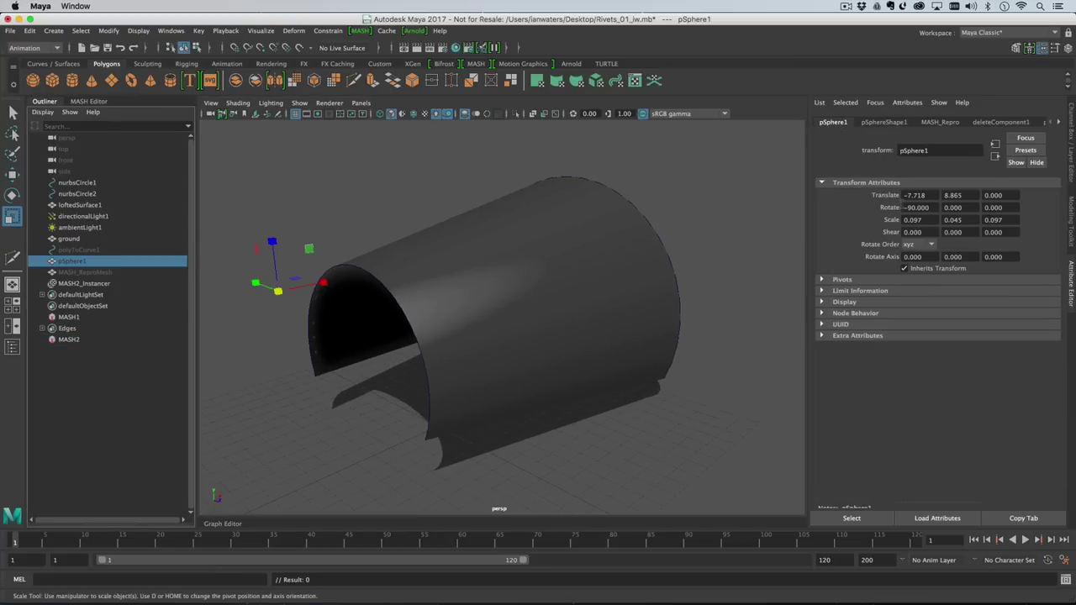
pyautogui.click(907, 208)
pyautogui.press('BackSpace')
pyautogui.press('Return')
pyautogui.keyDown('alt'); pyautogui.moveTo(395, 233); pyautogui.dragTo(386, 353); pyautogui.keyUp('alt')
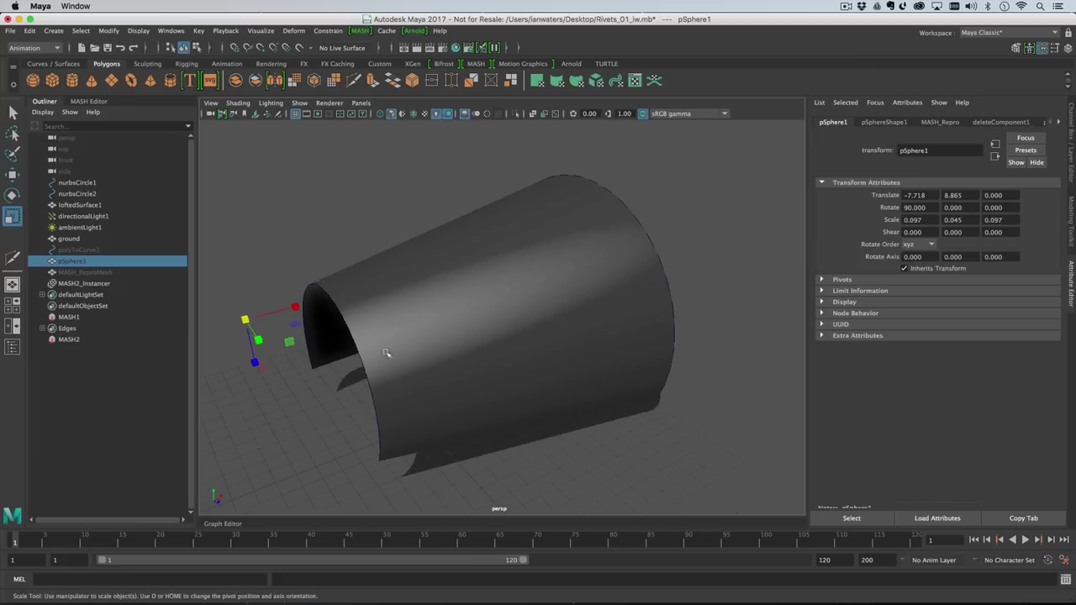
# Enable Flood Mesh on MASH2_Distribute and display wireframe on shaded to check the rivets along the border edges.
pyautogui.click(94, 340)
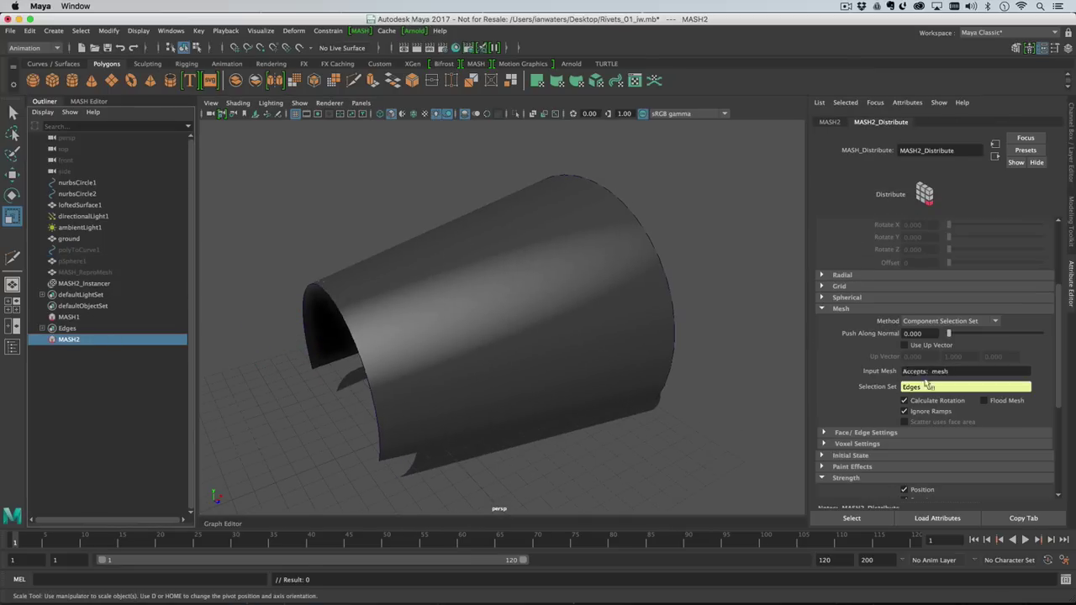
pyautogui.keyDown('alt'); pyautogui.moveTo(569, 378); pyautogui.dragTo(418, 375); pyautogui.keyUp('alt')
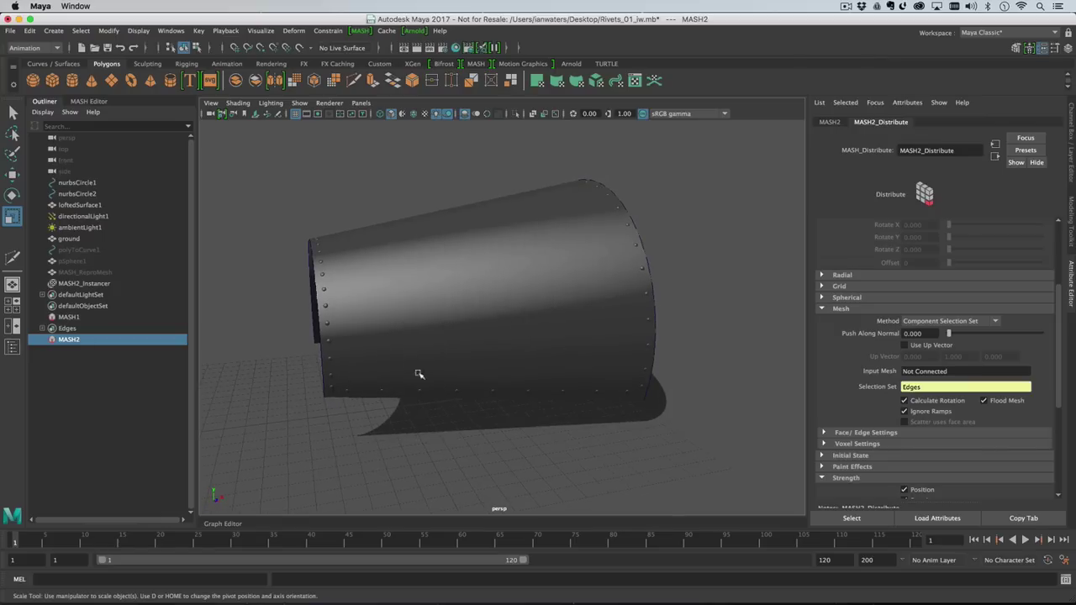
pyautogui.click(413, 114)
pyautogui.keyDown('alt'); pyautogui.moveTo(425, 298); pyautogui.dragTo(445, 302, button='right'); pyautogui.keyUp('alt')
pyautogui.keyDown('alt'); pyautogui.moveTo(445, 301); pyautogui.dragTo(260, 271); pyautogui.keyUp('alt')
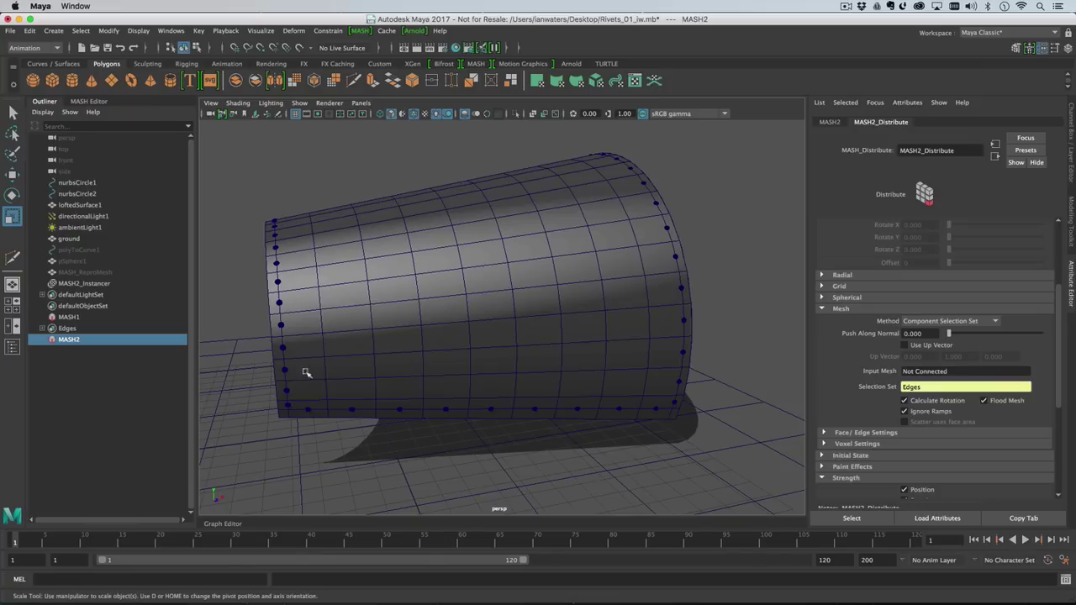
pyautogui.keyDown('alt'); pyautogui.moveTo(596, 287); pyautogui.dragTo(593, 314); pyautogui.keyUp('alt')
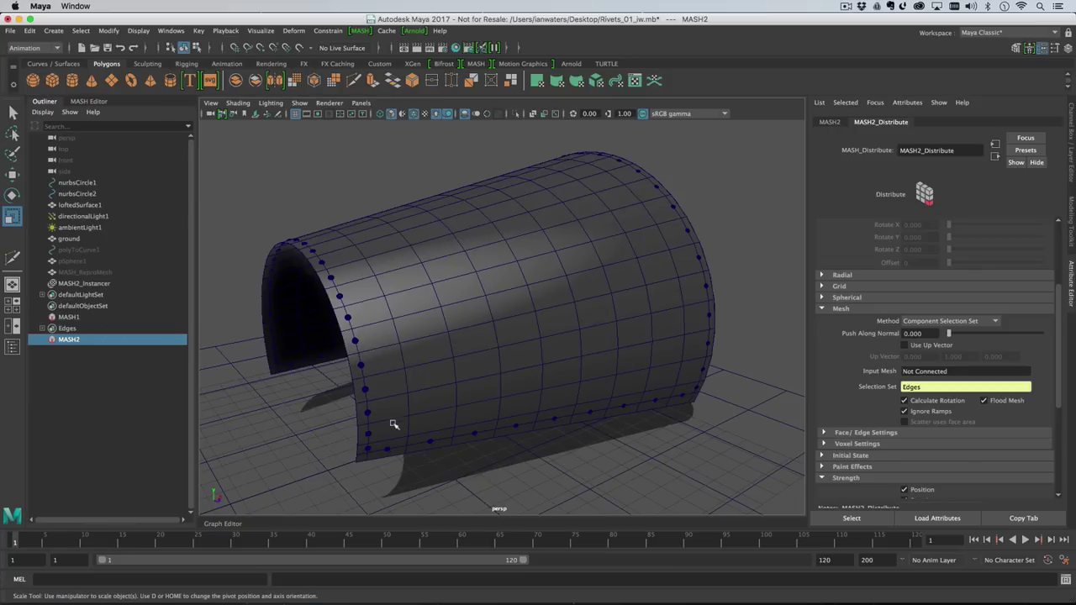
pyautogui.keyDown('alt'); pyautogui.moveTo(441, 406); pyautogui.dragTo(441, 387); pyautogui.keyUp('alt')
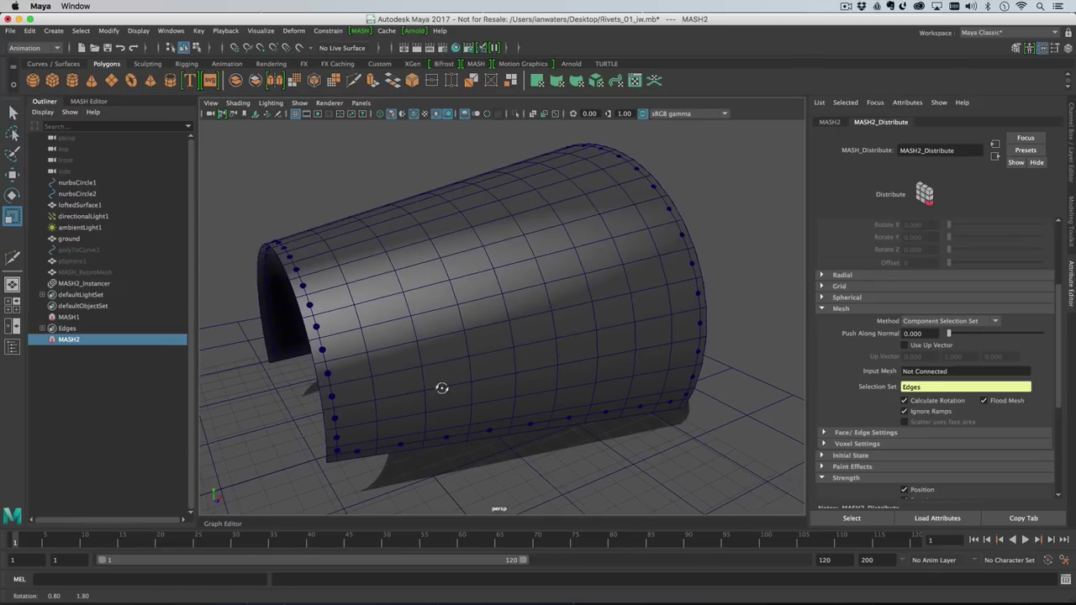
# Try scaling the two vertex rows at the narrow end of loftedSurface1, then undo the scaling.
pyautogui.click(354, 289)
pyautogui.keyDown('alt'); pyautogui.moveTo(402, 288); pyautogui.dragTo(355, 237); pyautogui.keyUp('alt')
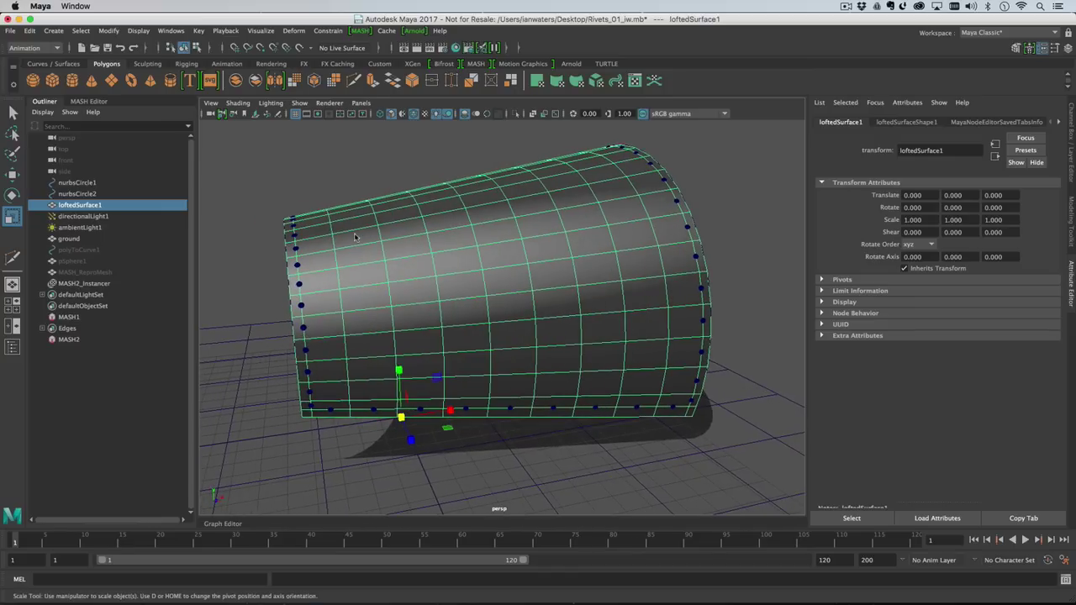
pyautogui.moveTo(355, 237); pyautogui.dragTo(298, 234, button='right')
pyautogui.moveTo(229, 165); pyautogui.dragTo(319, 453)
pyautogui.keyDown('alt'); pyautogui.moveTo(299, 290); pyautogui.dragTo(368, 315); pyautogui.keyUp('alt')
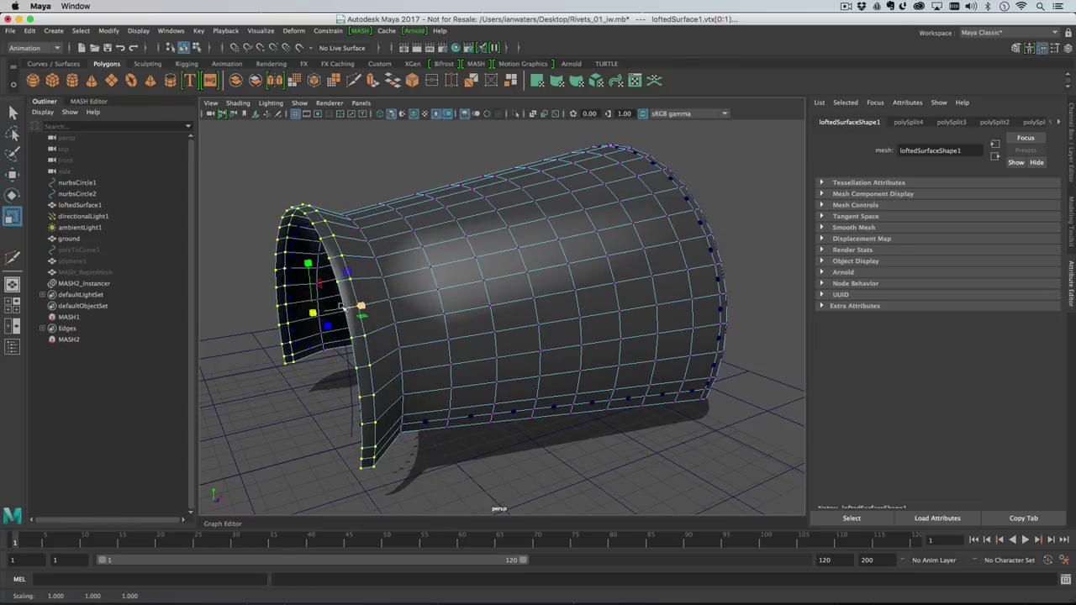
pyautogui.press('z')
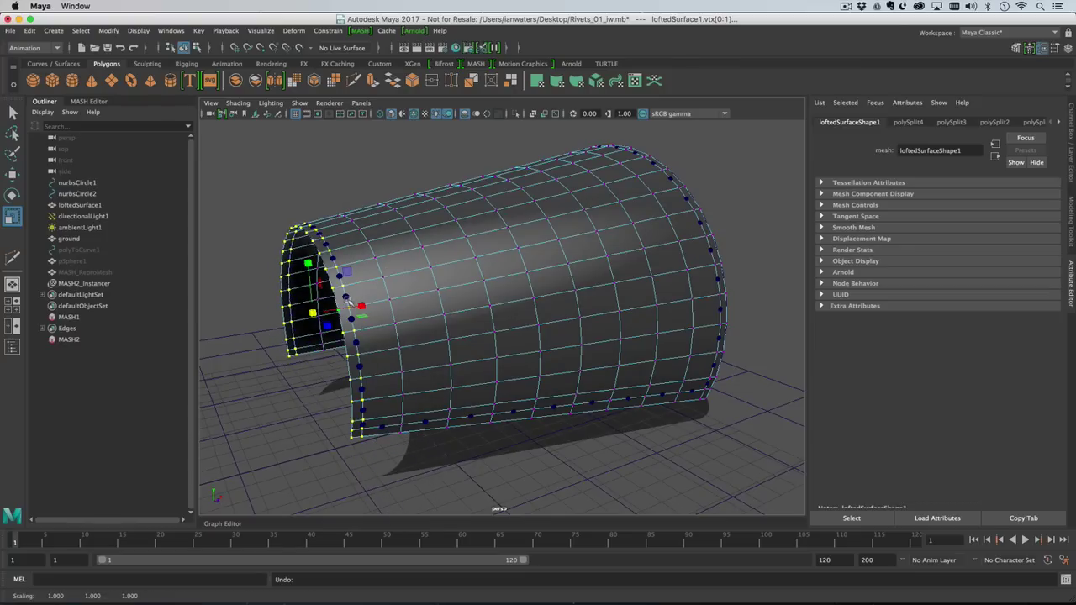
pyautogui.press('z')
# Connect loftedSurface1 as the input mesh of MASH2_Distribute.
pyautogui.click(95, 338)
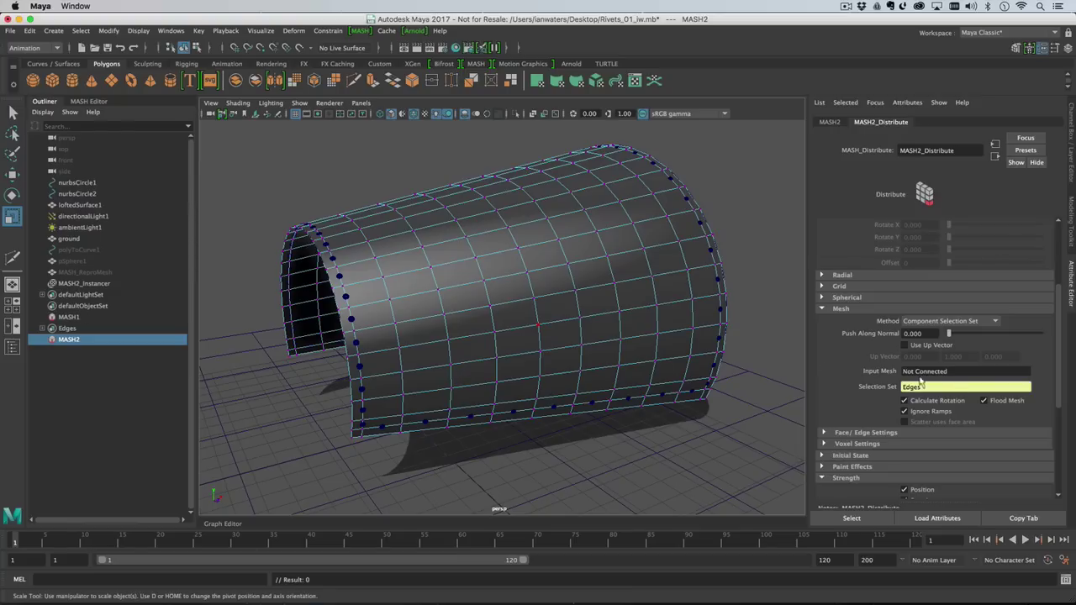
pyautogui.moveTo(81, 206); pyautogui.dragTo(932, 376, button='middle')
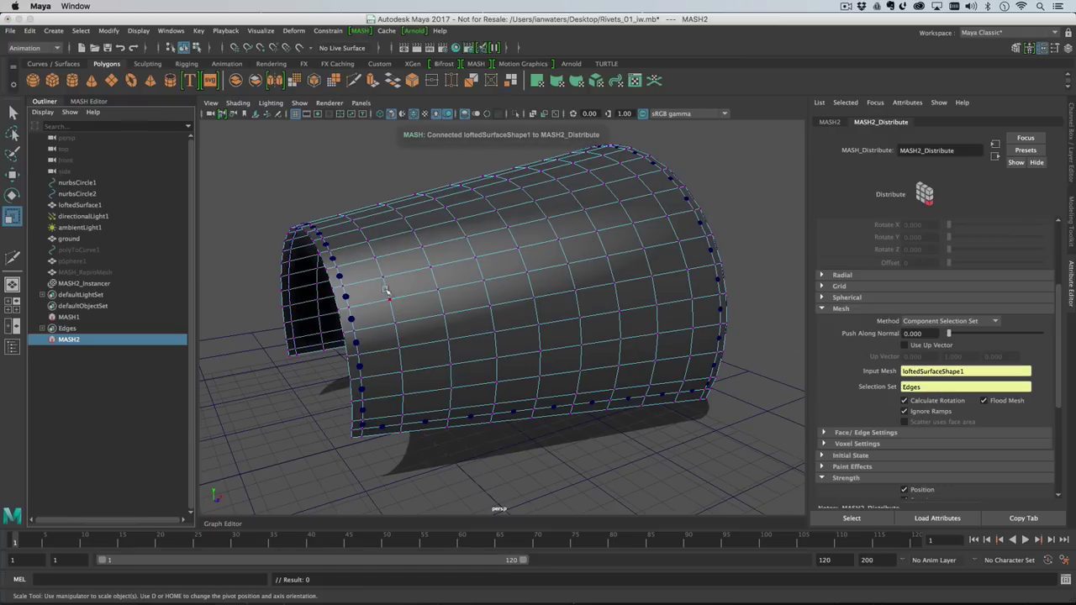
# Test the connected input mesh by scaling the narrow-end vertices of loftedSurface1 again, then undo the scaling.
pyautogui.keyDown('alt'); pyautogui.moveTo(294, 218); pyautogui.dragTo(339, 259); pyautogui.keyUp('alt')
pyautogui.moveTo(259, 199); pyautogui.dragTo(318, 443)
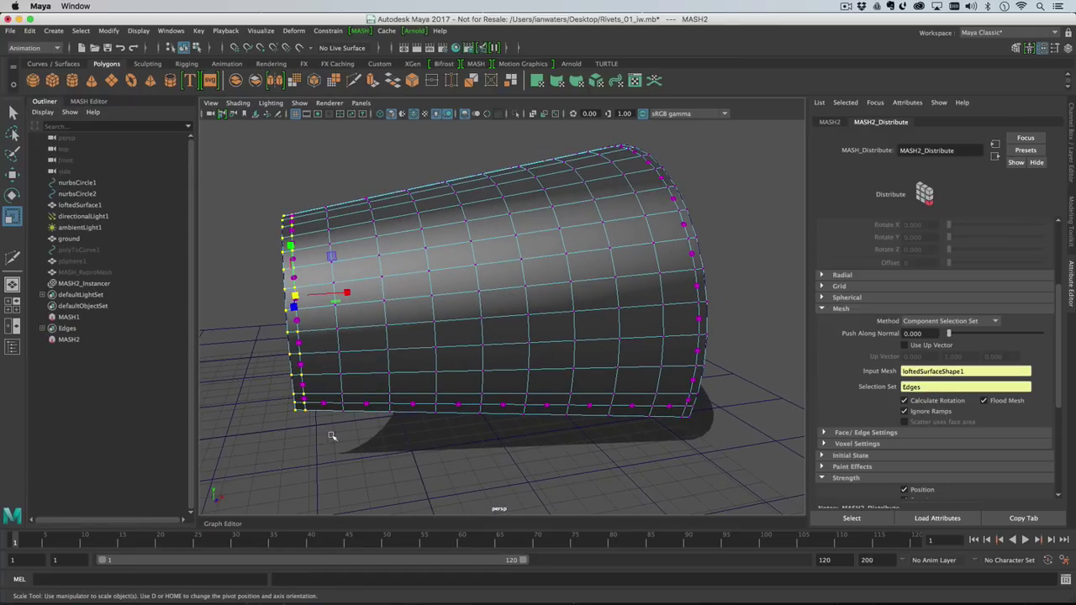
pyautogui.keyDown('alt'); pyautogui.moveTo(306, 311); pyautogui.dragTo(287, 328); pyautogui.keyUp('alt')
pyautogui.press('z')
pyautogui.press('z')
pyautogui.press('z')
pyautogui.press('z')
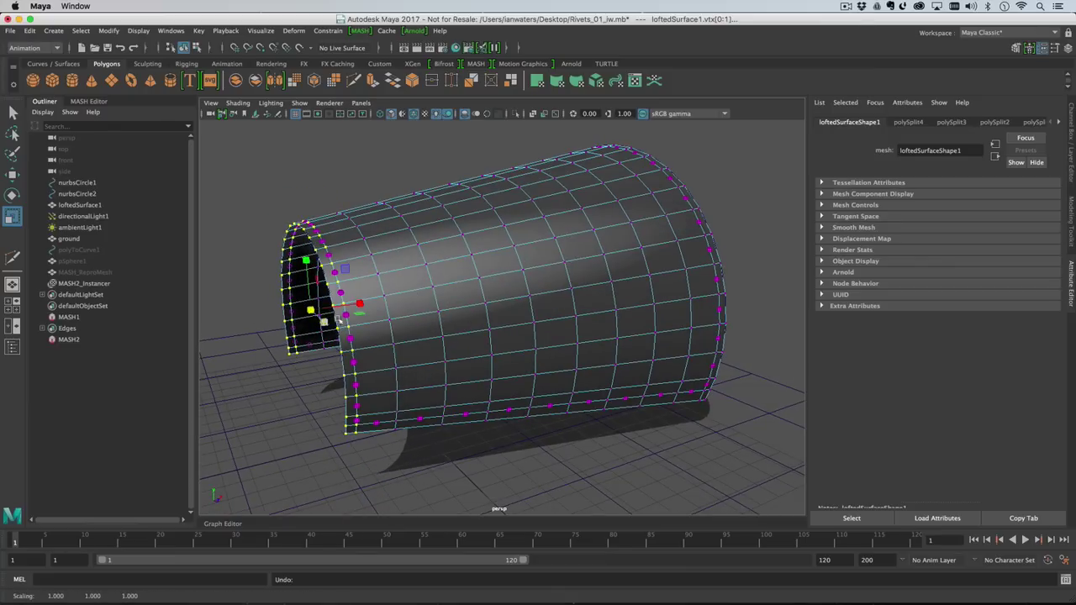
# Return loftedSurface1 to object mode and clear the selection.
pyautogui.moveTo(438, 289); pyautogui.dragTo(493, 256, button='right')
pyautogui.click(320, 164)
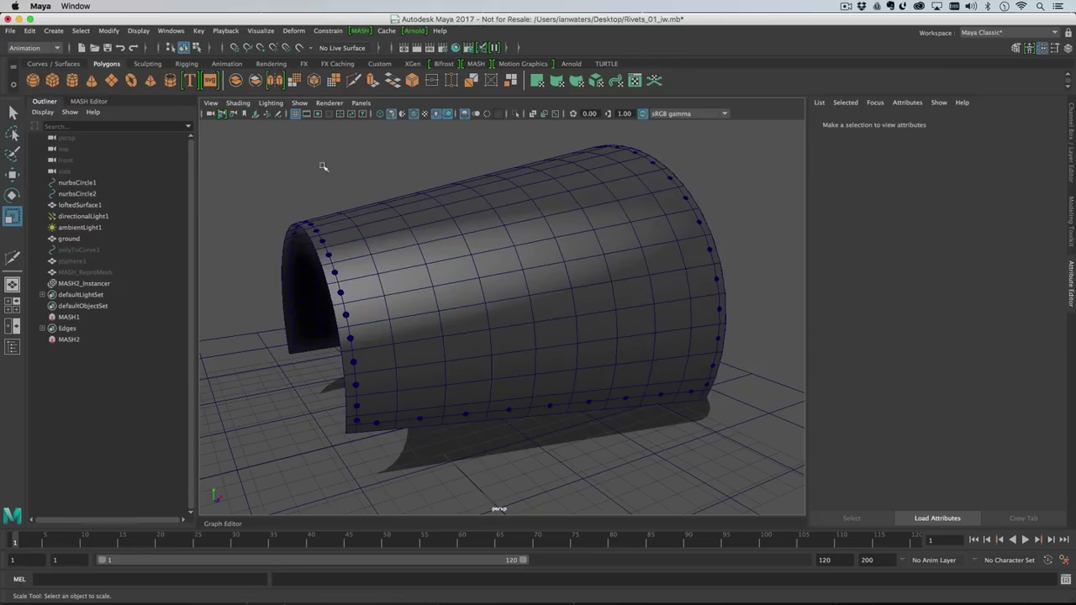
pyautogui.keyDown('alt'); pyautogui.moveTo(320, 163); pyautogui.dragTo(445, 266); pyautogui.keyUp('alt')
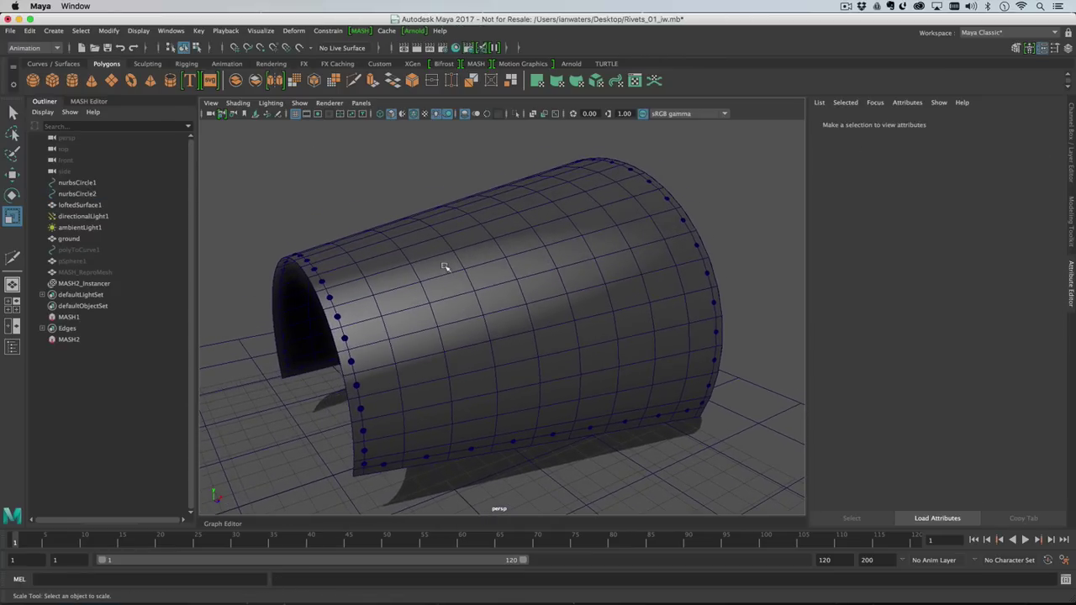